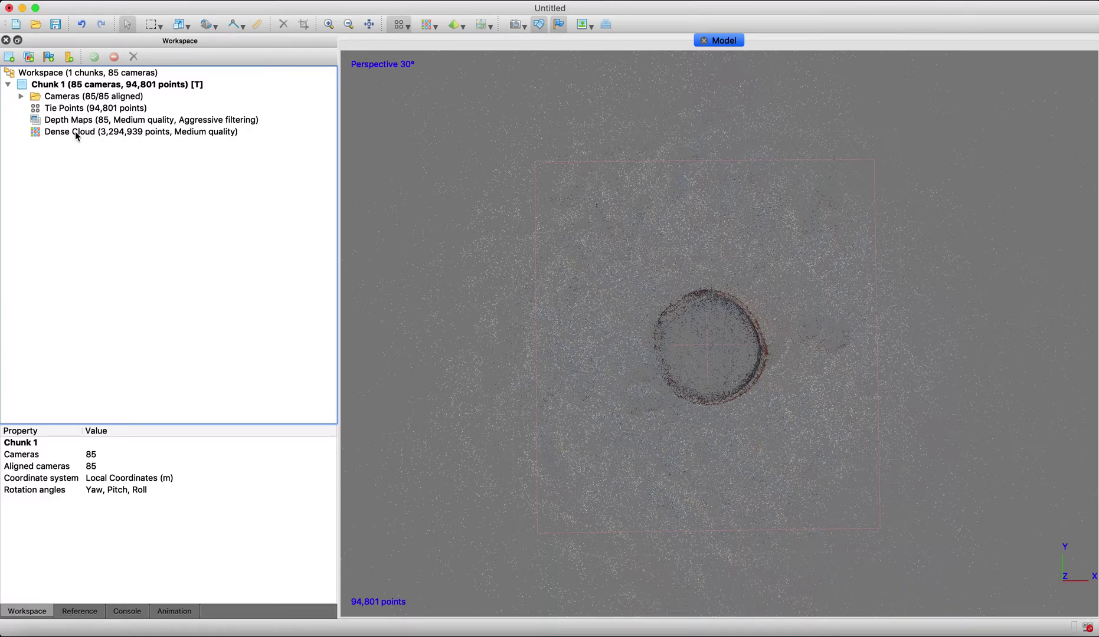
Compare the tie points with the dense cloud in the model view, ending with the dense cloud displayed
{"action": "double_click", "coordinate": [77, 134]}
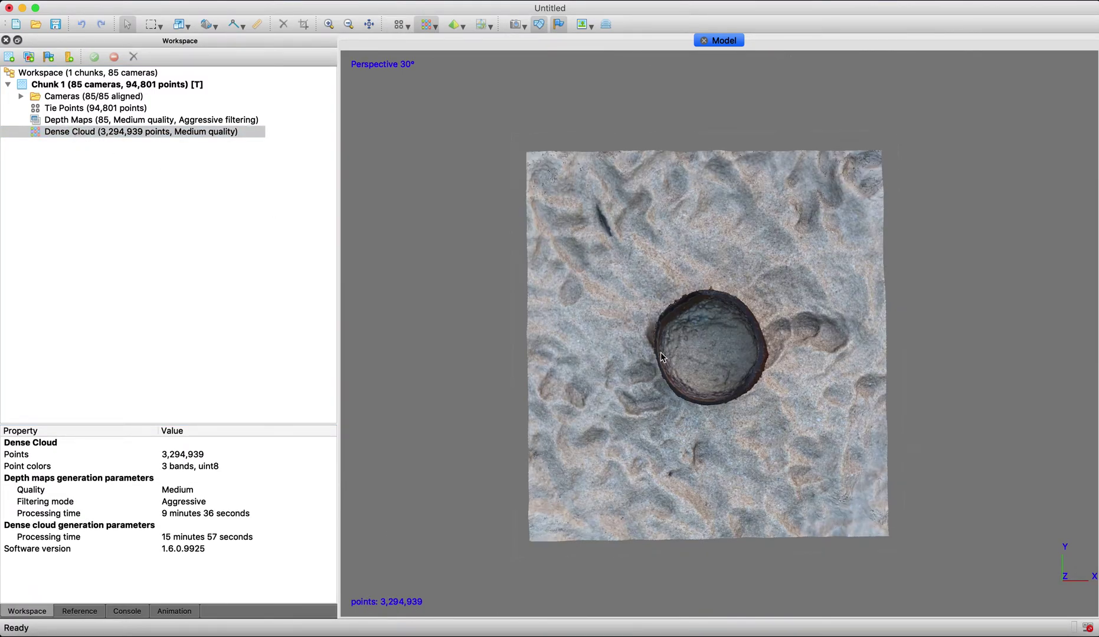
{"action": "double_click", "coordinate": [84, 109]}
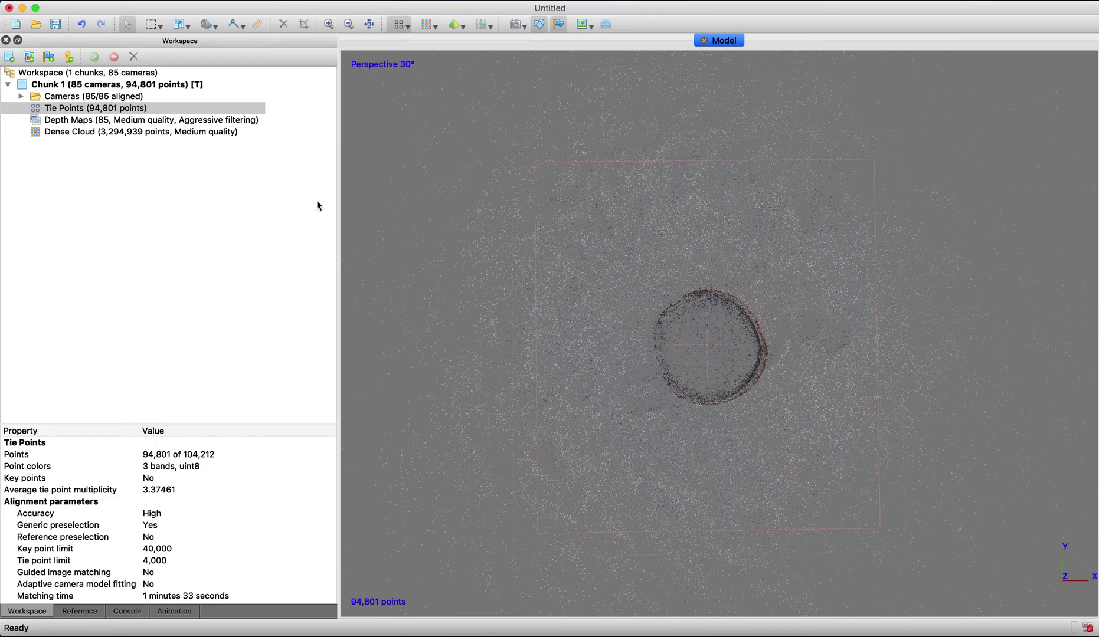
{"action": "double_click", "coordinate": [66, 131]}
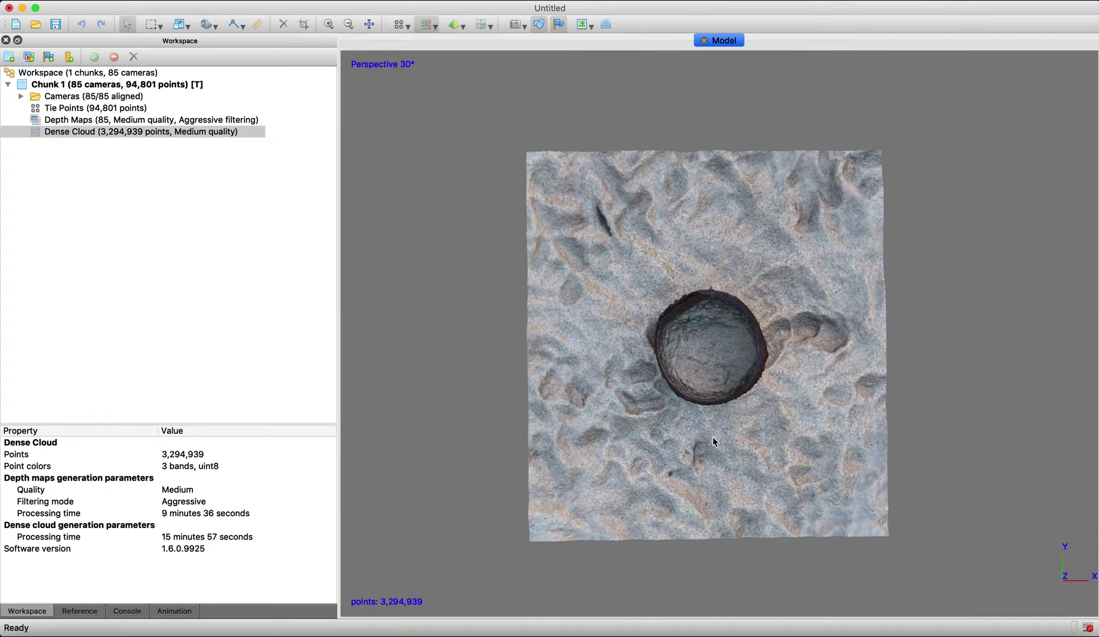
Examine the coconut shell and surrounding sand in the dense cloud from the side, close up and from above
{"action": "left_click_drag", "start_coordinate": [713, 437], "coordinate": [785, 364]}
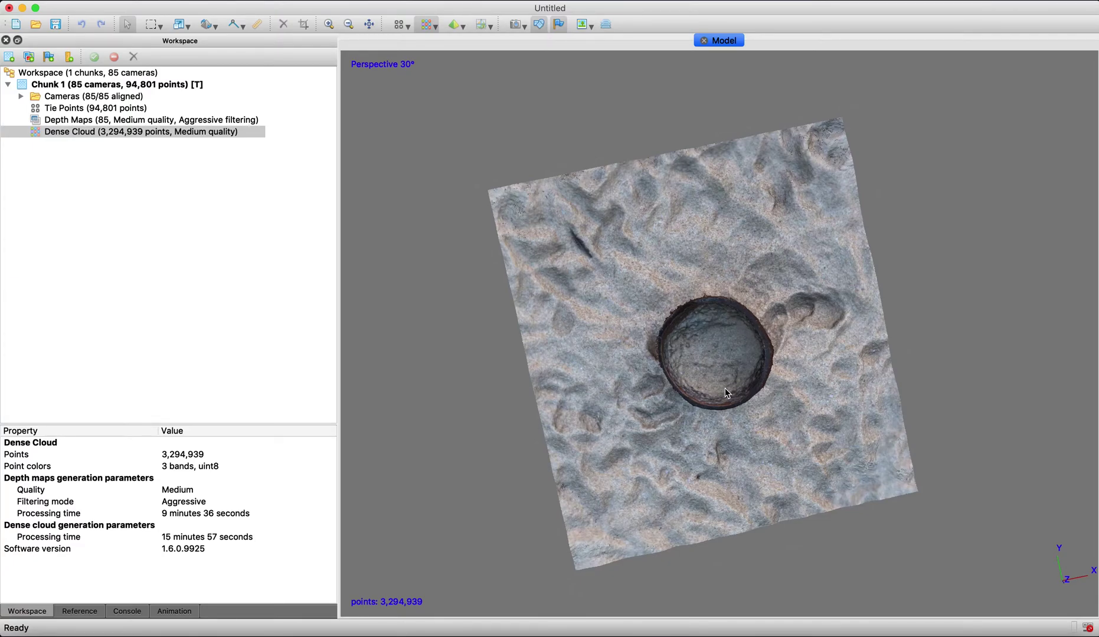
{"action": "left_click_drag", "start_coordinate": [727, 393], "coordinate": [727, 309]}
{"action": "scroll", "coordinate": [727, 309], "scroll_direction": "up", "scroll_amount": 5}
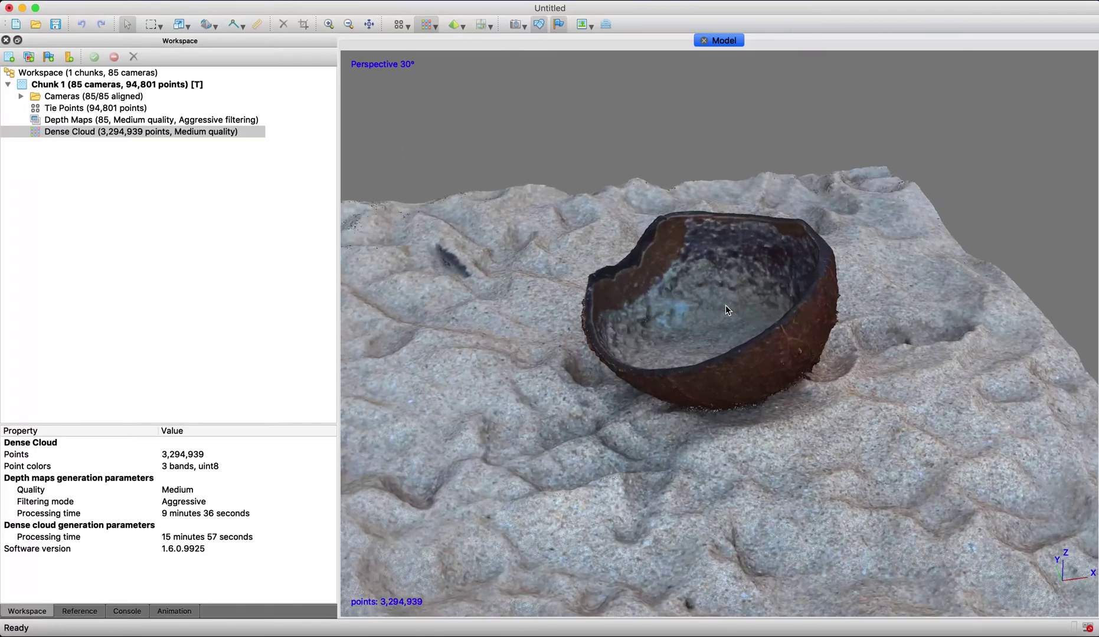
{"action": "scroll", "coordinate": [726, 306], "scroll_direction": "up", "scroll_amount": 5}
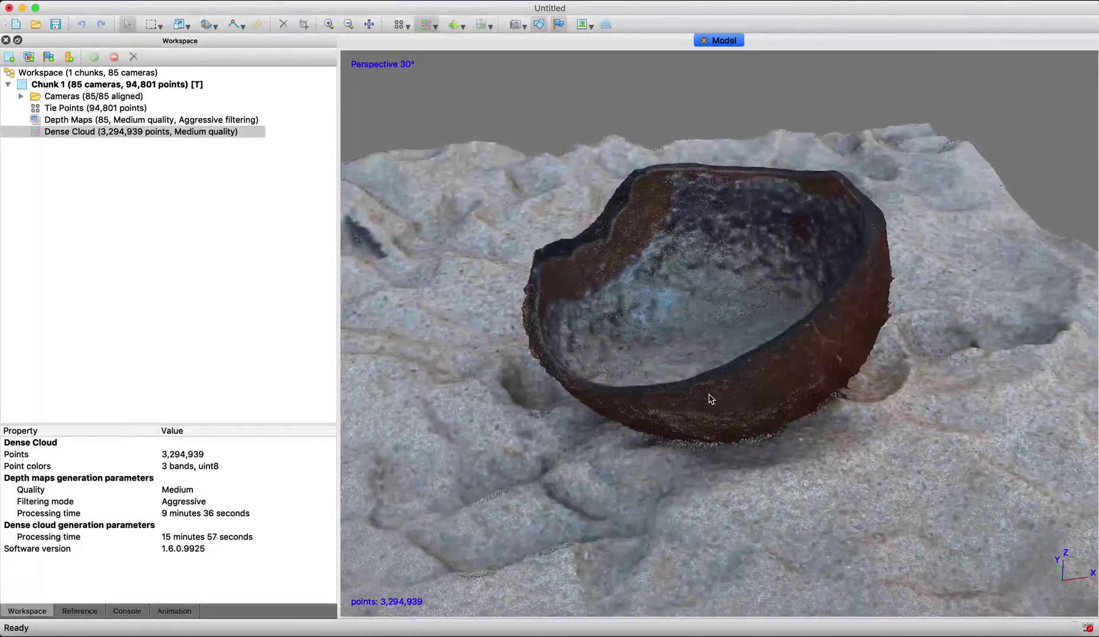
{"action": "scroll", "coordinate": [730, 342], "scroll_direction": "up", "scroll_amount": 6}
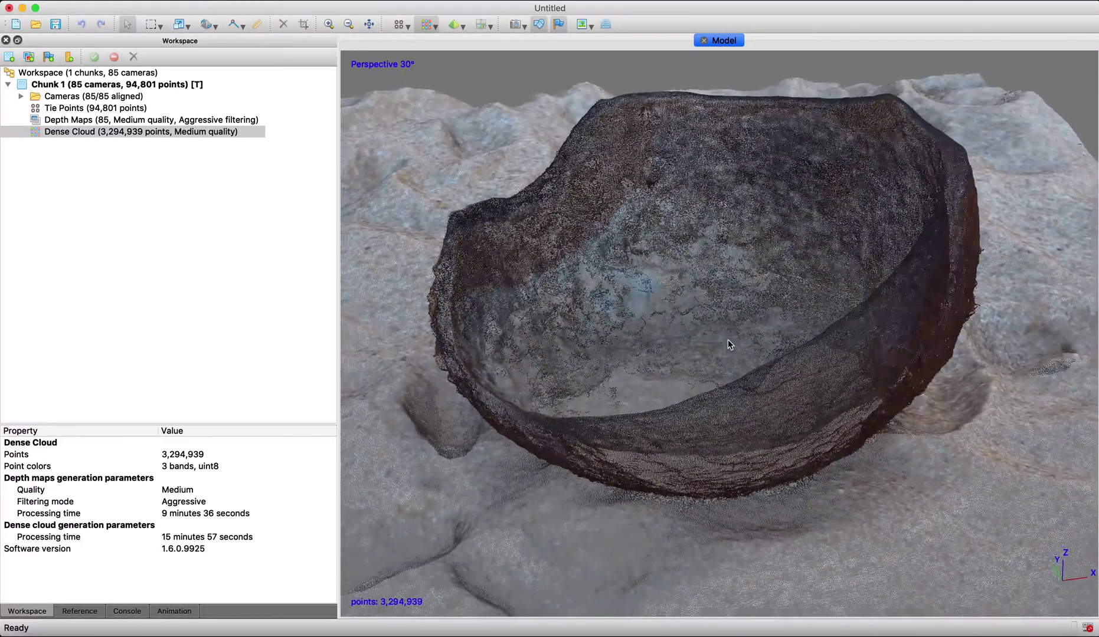
{"action": "scroll", "coordinate": [728, 340], "scroll_direction": "down", "scroll_amount": 10}
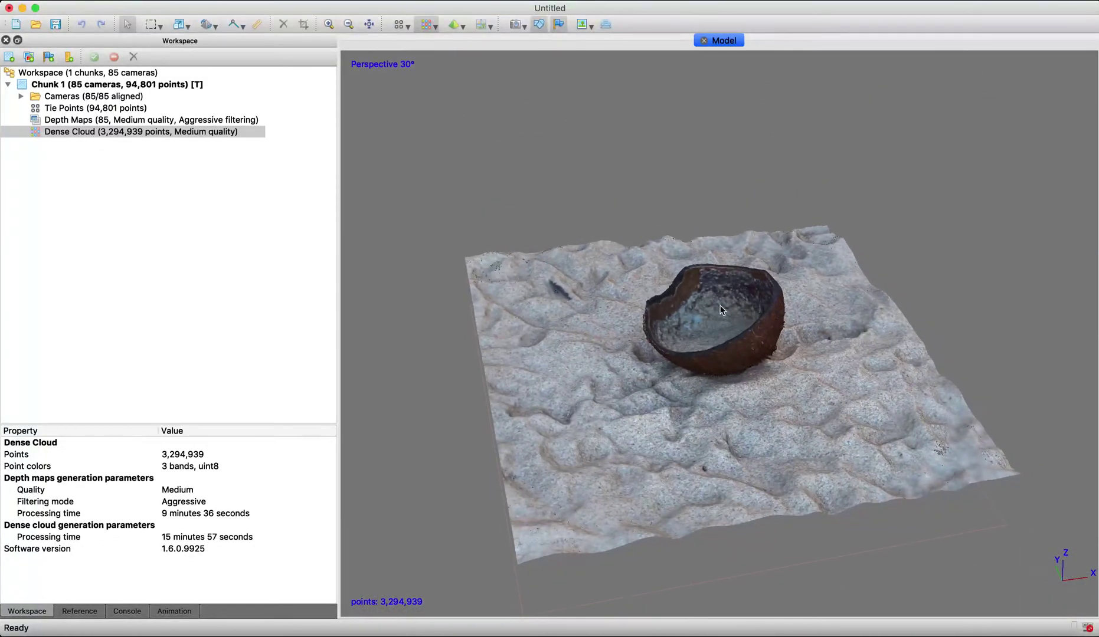
{"action": "left_click_drag", "start_coordinate": [723, 309], "coordinate": [716, 356]}
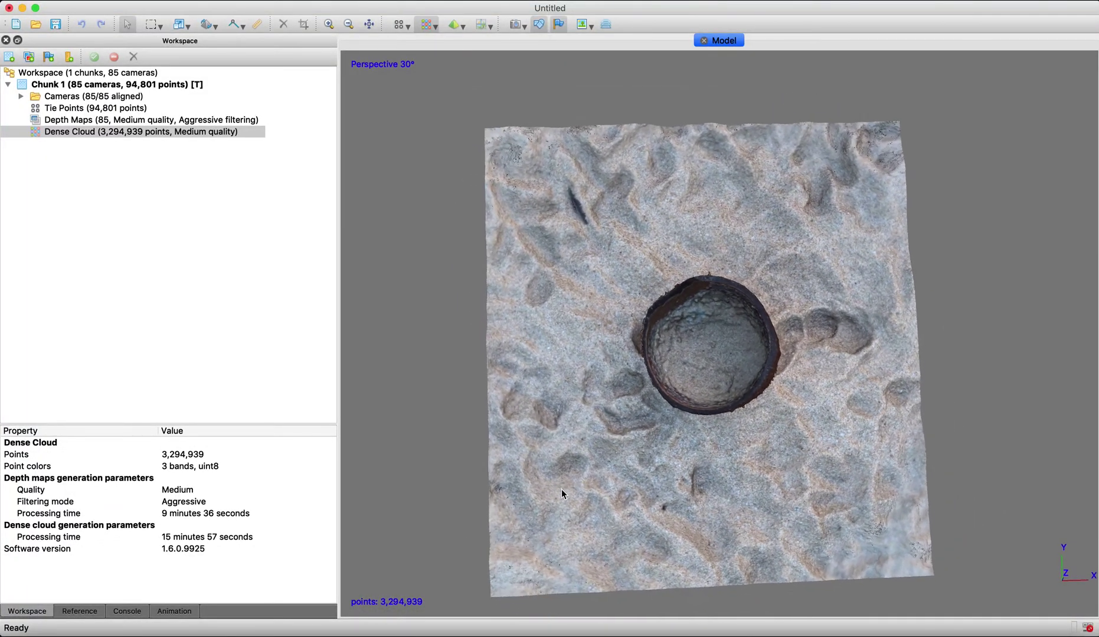
{"action": "left_click_drag", "start_coordinate": [561, 489], "coordinate": [557, 484]}
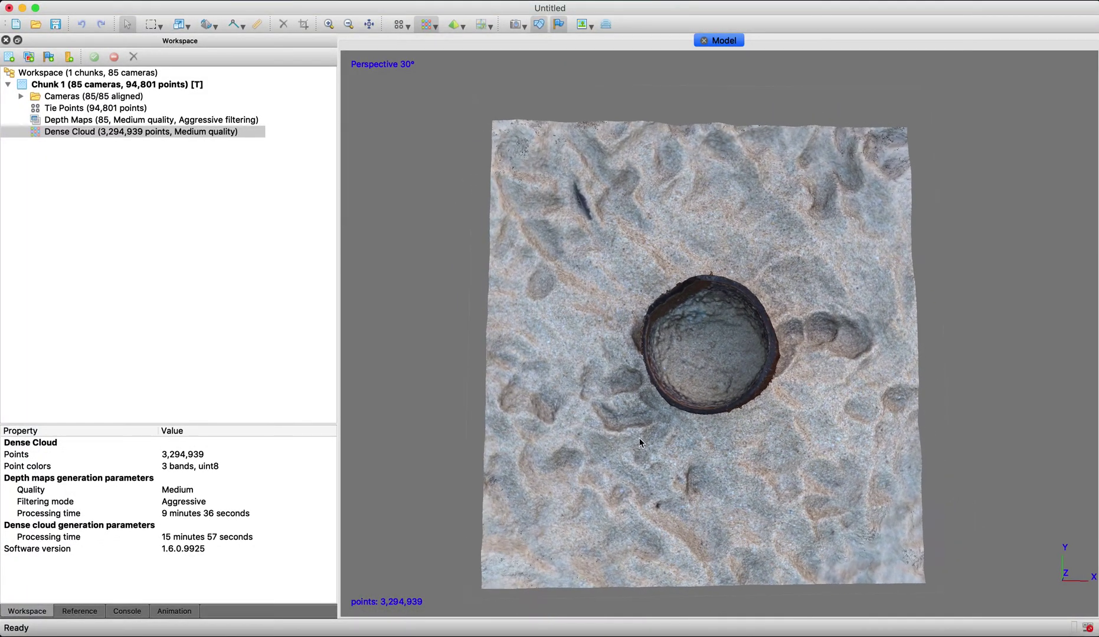
{"action": "left_click", "coordinate": [223, 1]}
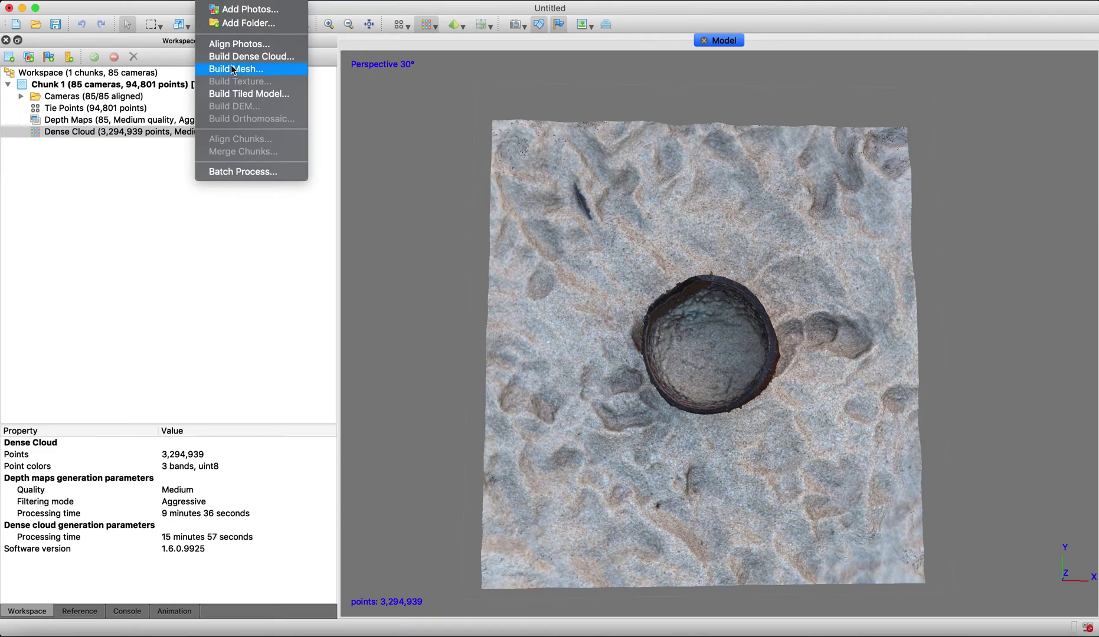
{"action": "left_click", "coordinate": [245, 290]}
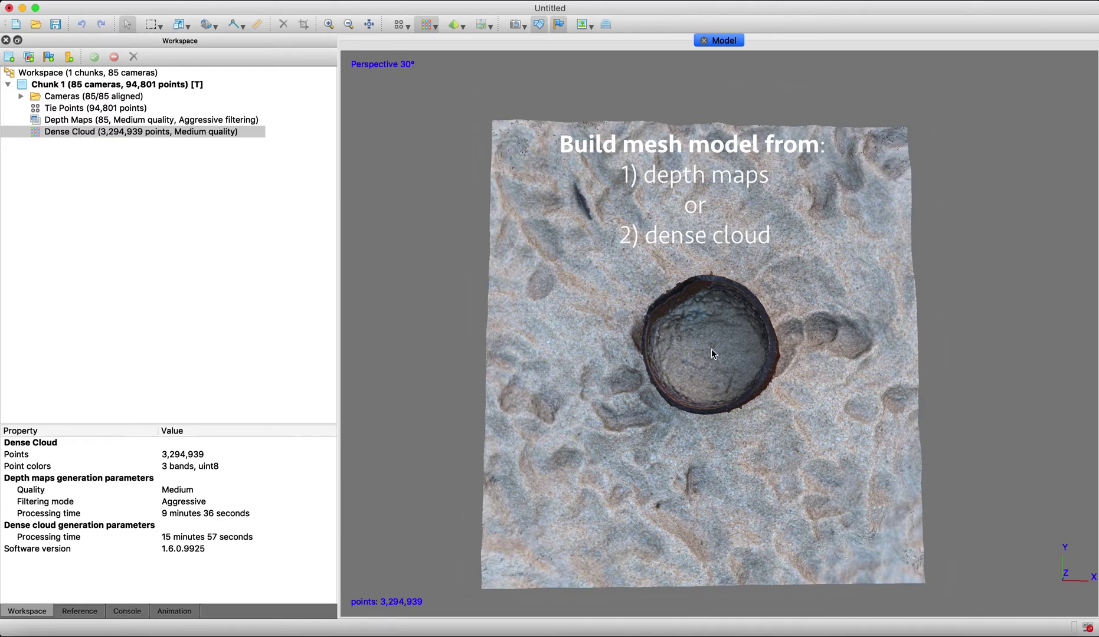
Delete the stray points sticking out beside the coconut shell's rim from the dense cloud using Free-Form Selection
{"action": "left_click_drag", "start_coordinate": [711, 348], "coordinate": [767, 270]}
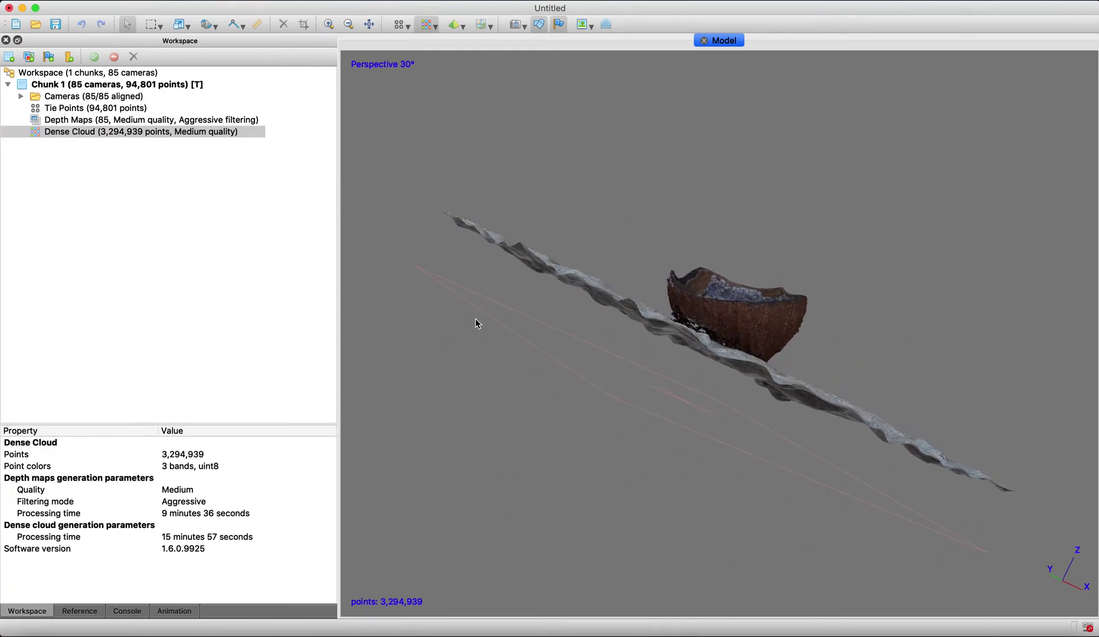
{"action": "left_click_drag", "start_coordinate": [713, 282], "coordinate": [802, 319]}
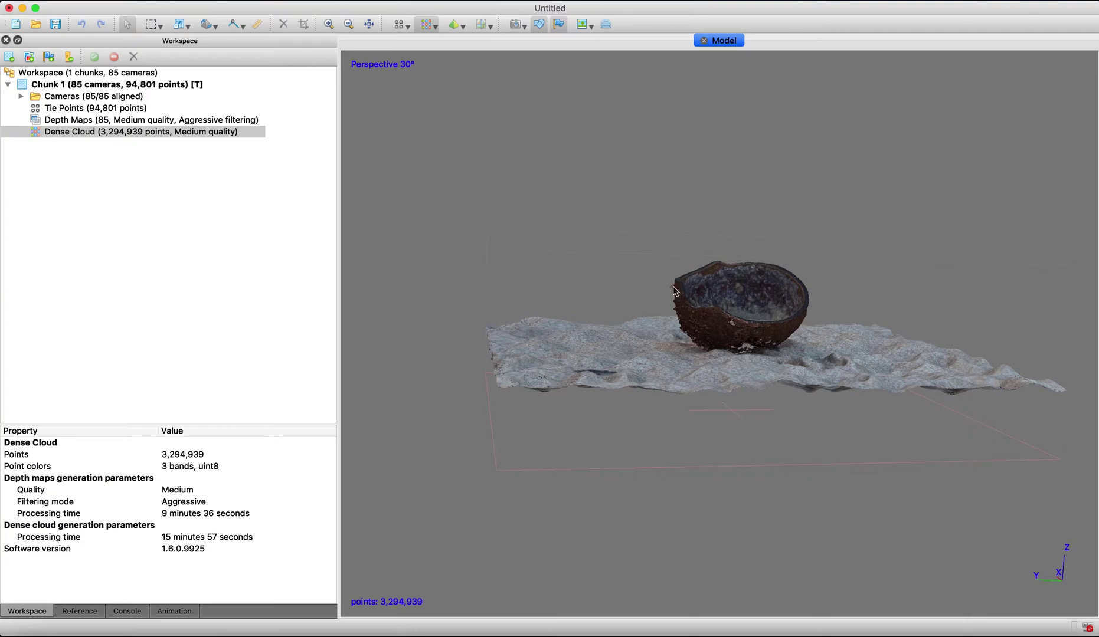
{"action": "scroll", "coordinate": [674, 293], "scroll_direction": "up", "scroll_amount": 5}
{"action": "scroll", "coordinate": [674, 293], "scroll_direction": "up", "scroll_amount": 1}
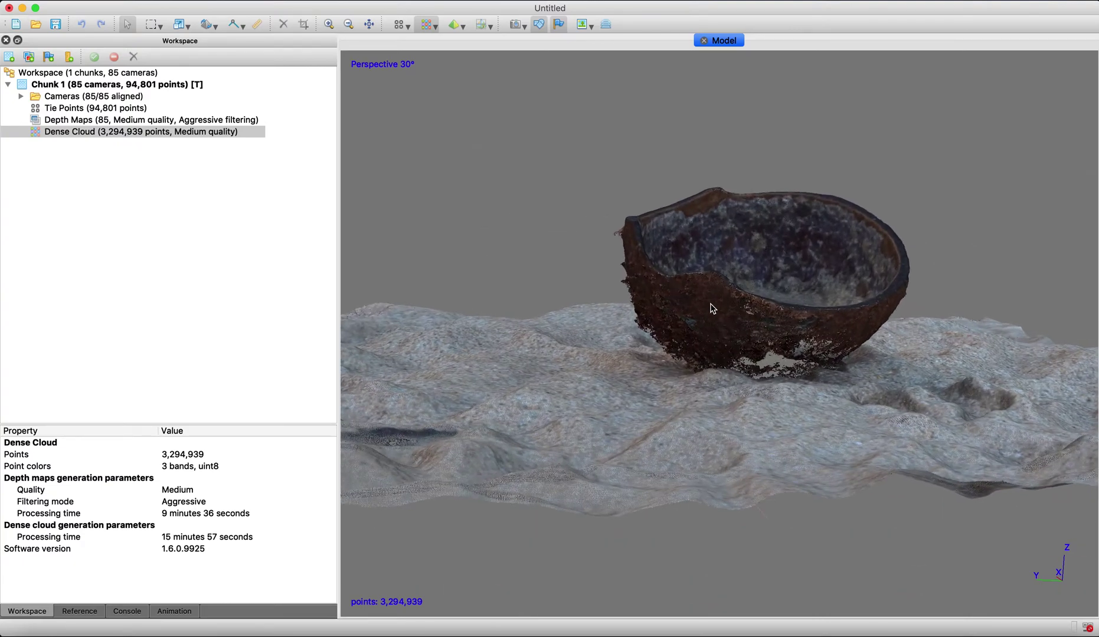
{"action": "left_click_drag", "start_coordinate": [694, 301], "coordinate": [710, 345]}
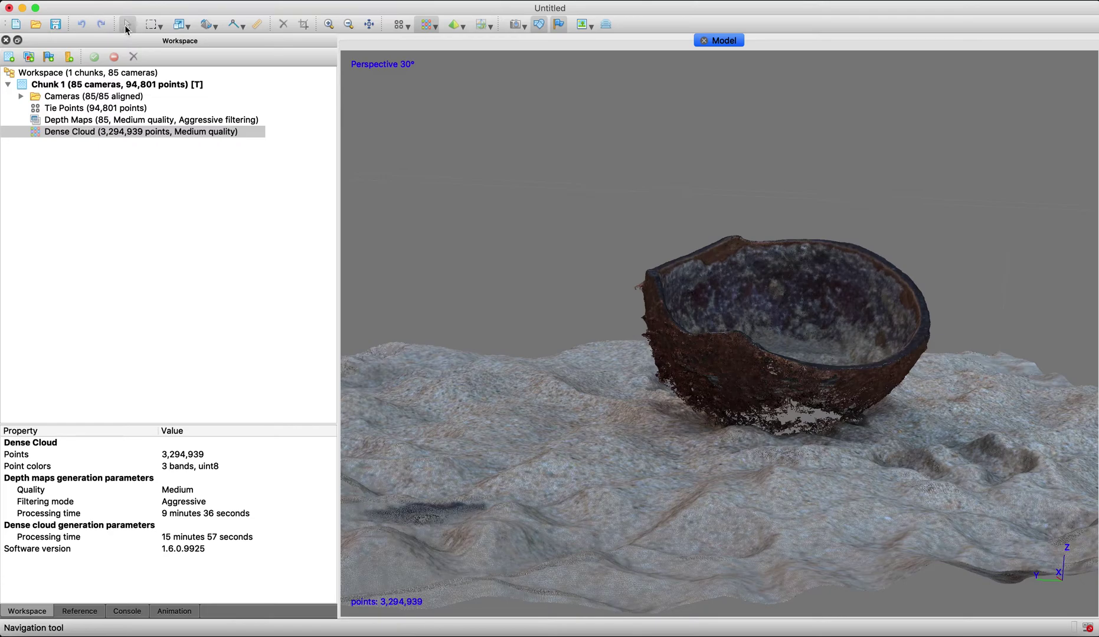
{"action": "left_click", "coordinate": [156, 25]}
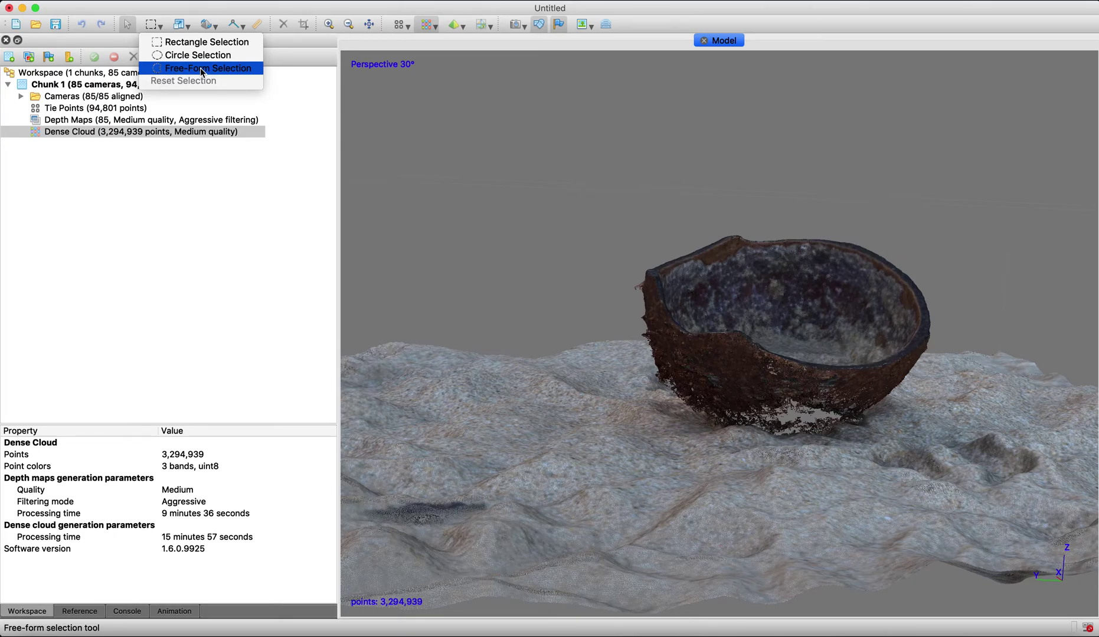
{"action": "left_click", "coordinate": [196, 68]}
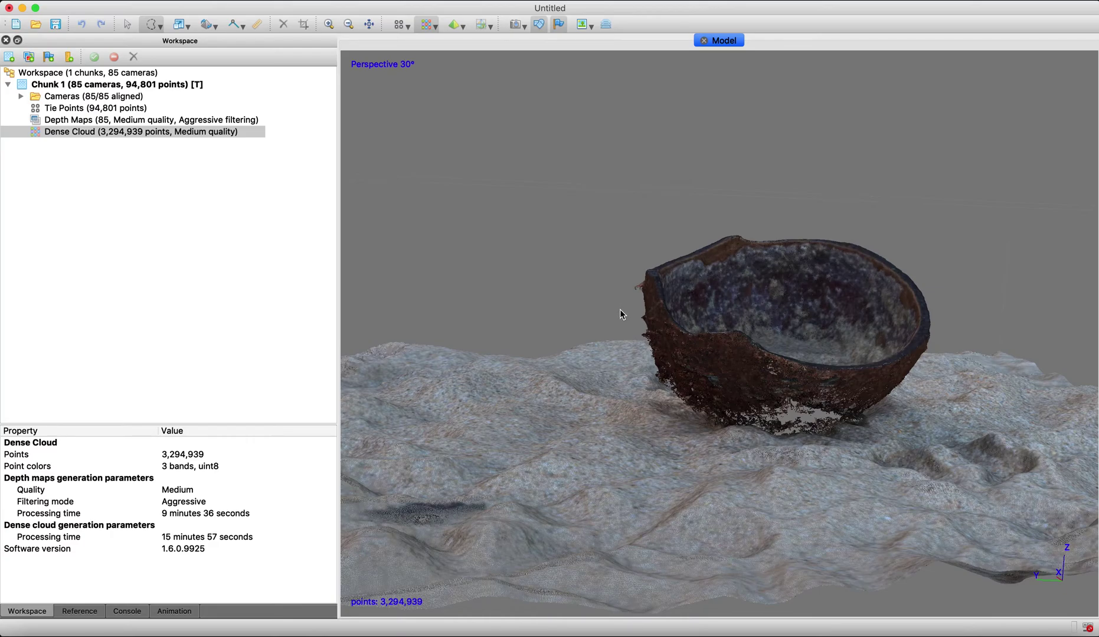
{"action": "left_click_drag", "start_coordinate": [637, 300], "coordinate": [641, 288]}
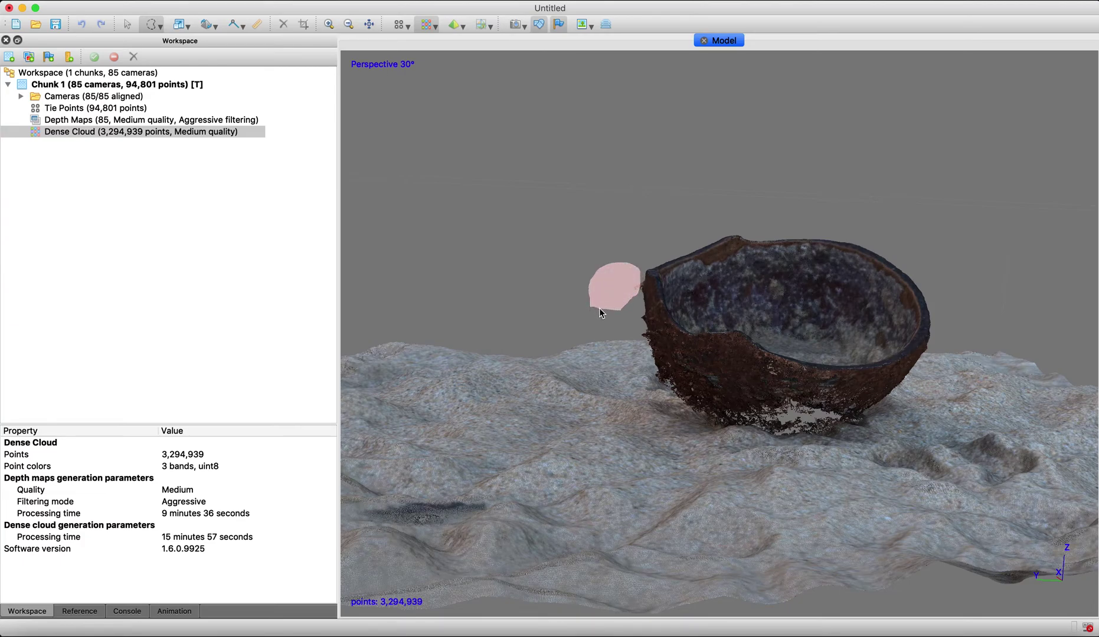
{"action": "key", "text": "Delete"}
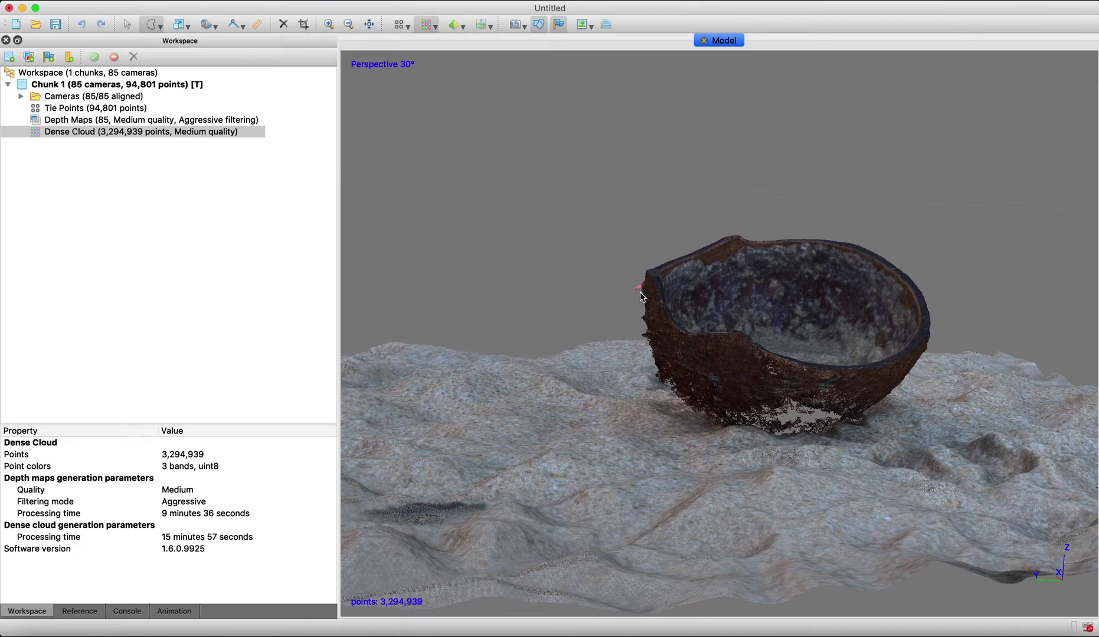
{"action": "left_click", "coordinate": [284, 24]}
{"action": "mouse_move", "coordinate": [526, 324]}
{"action": "left_mouse_down"}
{"action": "mouse_move", "coordinate": [525, 362]}
{"action": "mouse_move", "coordinate": [473, 377]}
{"action": "mouse_move", "coordinate": [440, 350]}
{"action": "mouse_move", "coordinate": [448, 313]}
{"action": "left_mouse_up"}
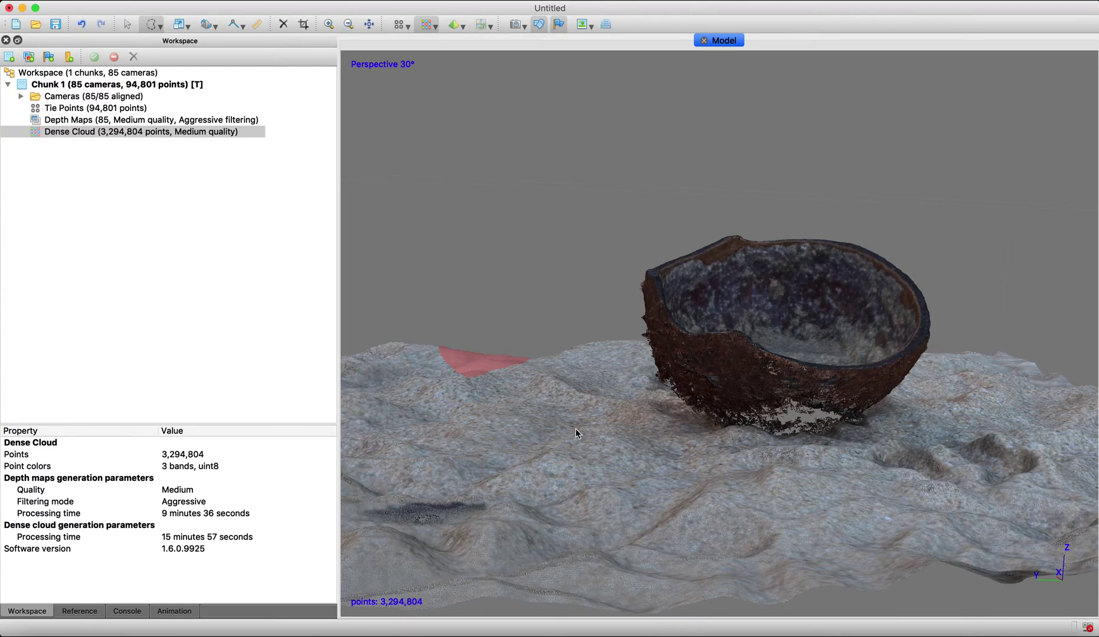
{"action": "mouse_move", "coordinate": [437, 141]}
{"action": "left_mouse_down"}
{"action": "mouse_move", "coordinate": [484, 135]}
{"action": "mouse_move", "coordinate": [534, 156]}
{"action": "mouse_move", "coordinate": [482, 222]}
{"action": "mouse_move", "coordinate": [543, 210]}
{"action": "left_mouse_up"}
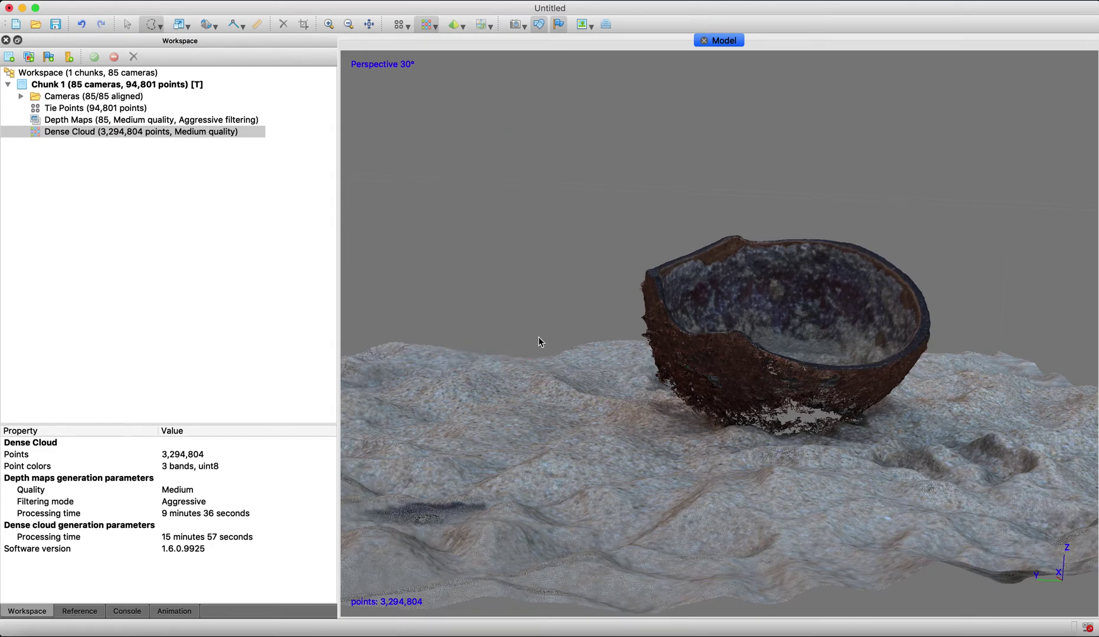
{"action": "mouse_move", "coordinate": [595, 237]}
{"action": "left_mouse_down"}
{"action": "mouse_move", "coordinate": [750, 244]}
{"action": "mouse_move", "coordinate": [832, 200]}
{"action": "mouse_move", "coordinate": [802, 204]}
{"action": "left_mouse_up"}
{"action": "mouse_move", "coordinate": [484, 177]}
{"action": "left_mouse_down"}
{"action": "mouse_move", "coordinate": [527, 186]}
{"action": "mouse_move", "coordinate": [627, 163]}
{"action": "mouse_move", "coordinate": [657, 140]}
{"action": "left_mouse_up"}
Remove a few more stray points from the outer edge of the coconut shell's rim with a close-up free-form selection
{"action": "left_click", "coordinate": [128, 25]}
{"action": "mouse_move", "coordinate": [798, 264]}
{"action": "left_mouse_down"}
{"action": "mouse_move", "coordinate": [775, 321]}
{"action": "mouse_move", "coordinate": [809, 277]}
{"action": "mouse_move", "coordinate": [796, 273]}
{"action": "left_mouse_up"}
{"action": "scroll", "coordinate": [686, 301], "scroll_direction": "up", "scroll_amount": 4}
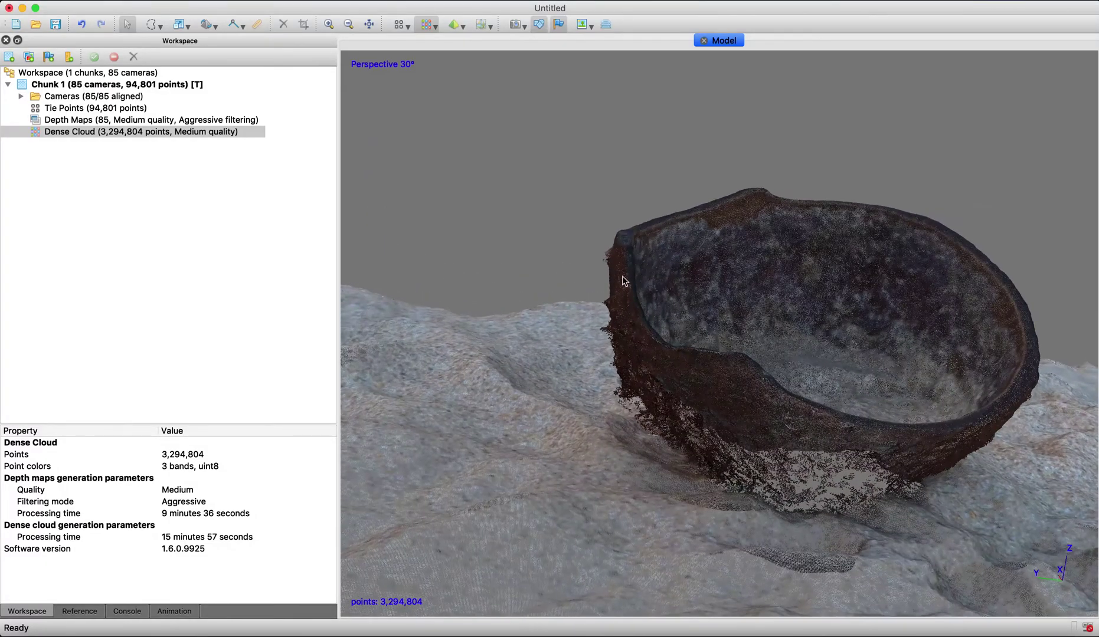
{"action": "left_click", "coordinate": [155, 25]}
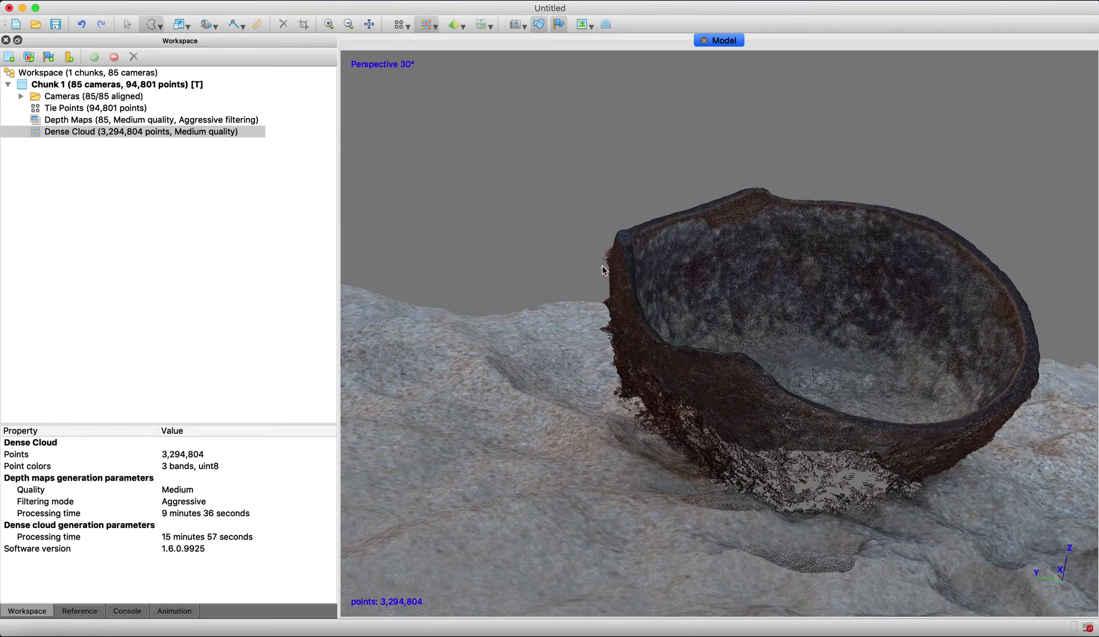
{"action": "left_click_drag", "start_coordinate": [589, 258], "coordinate": [590, 259]}
{"action": "left_click", "coordinate": [283, 24]}
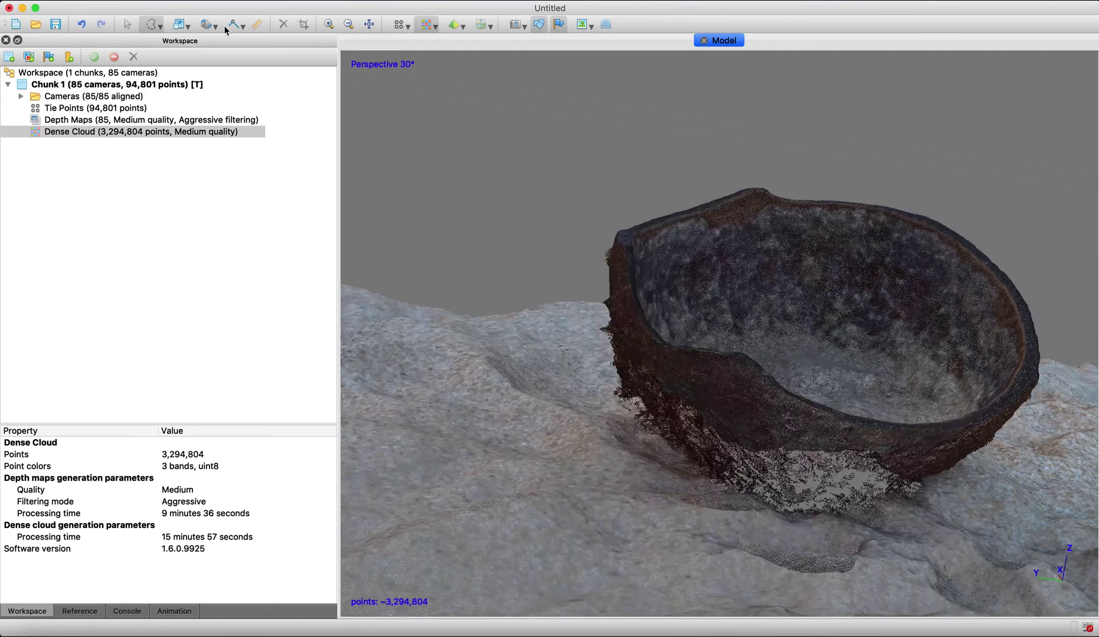
{"action": "left_click", "coordinate": [161, 27]}
{"action": "left_click", "coordinate": [177, 42]}
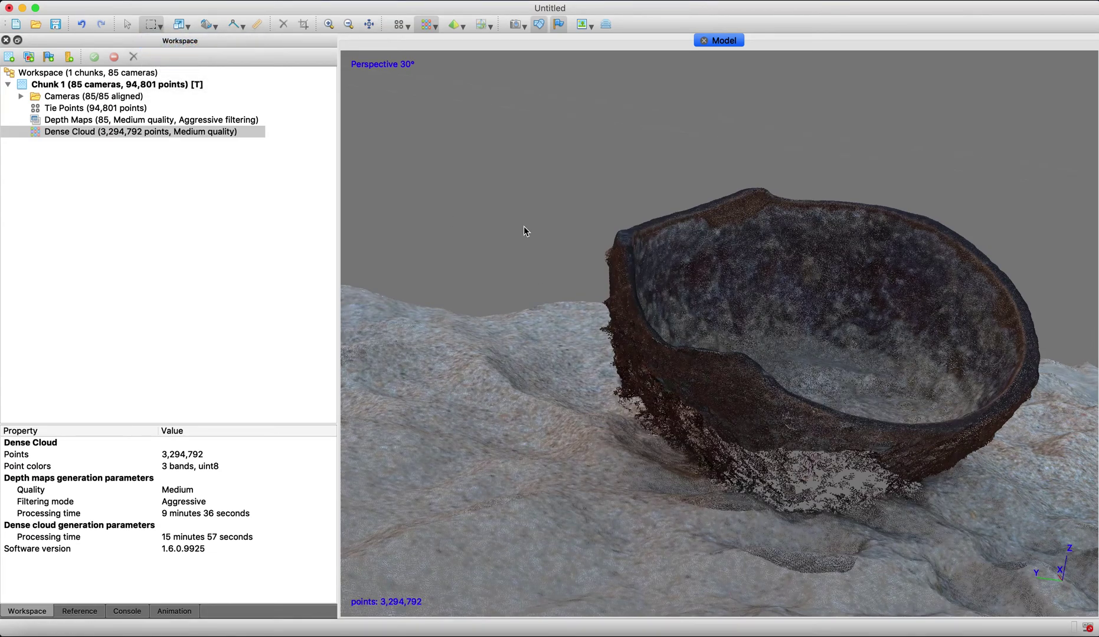
{"action": "left_click_drag", "start_coordinate": [477, 214], "coordinate": [997, 89]}
{"action": "left_click_drag", "start_coordinate": [437, 117], "coordinate": [593, 105]}
{"action": "left_click", "coordinate": [126, 23]}
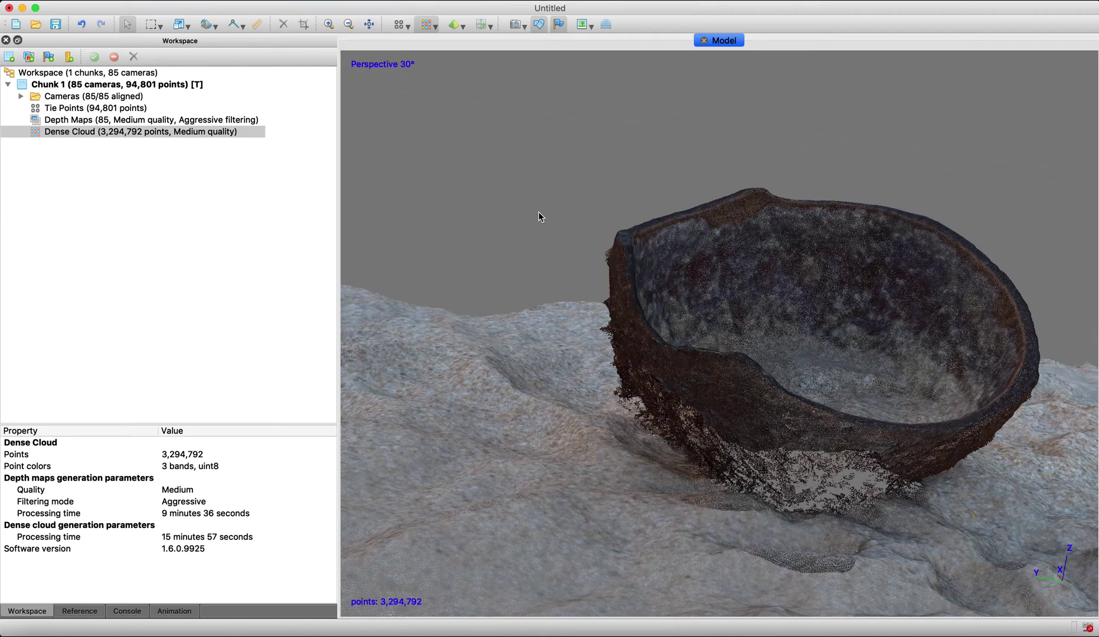
Start building a mesh for the coconut shell scene with Dense cloud as the source data
{"action": "left_click_drag", "start_coordinate": [819, 292], "coordinate": [694, 389]}
{"action": "scroll", "coordinate": [767, 357], "scroll_direction": "down", "scroll_amount": 10}
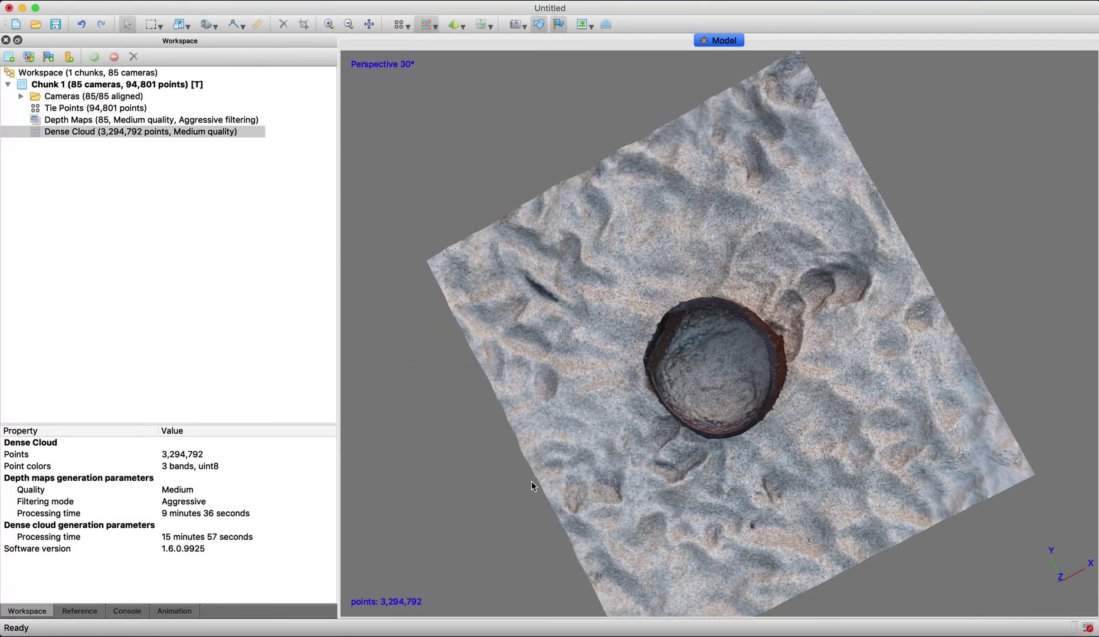
{"action": "left_click_drag", "start_coordinate": [534, 486], "coordinate": [712, 346]}
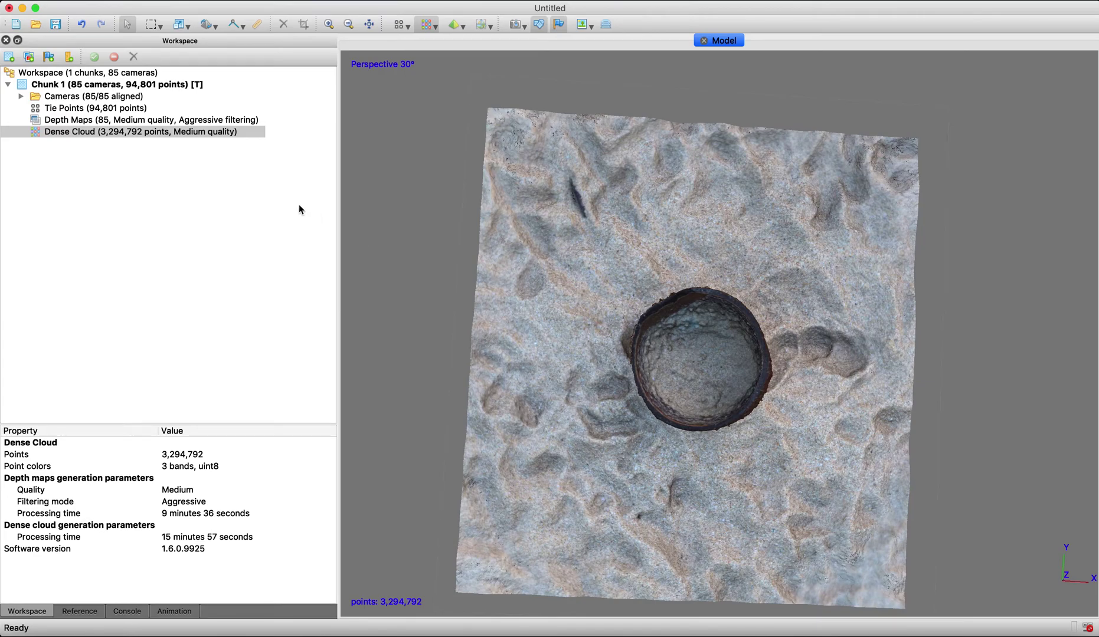
{"action": "left_click_drag", "start_coordinate": [547, 416], "coordinate": [549, 432]}
{"action": "mouse_move", "coordinate": [721, 426]}
{"action": "left_mouse_down"}
{"action": "mouse_move", "coordinate": [701, 334]}
{"action": "mouse_move", "coordinate": [708, 286]}
{"action": "mouse_move", "coordinate": [719, 299]}
{"action": "mouse_move", "coordinate": [717, 447]}
{"action": "left_mouse_up"}
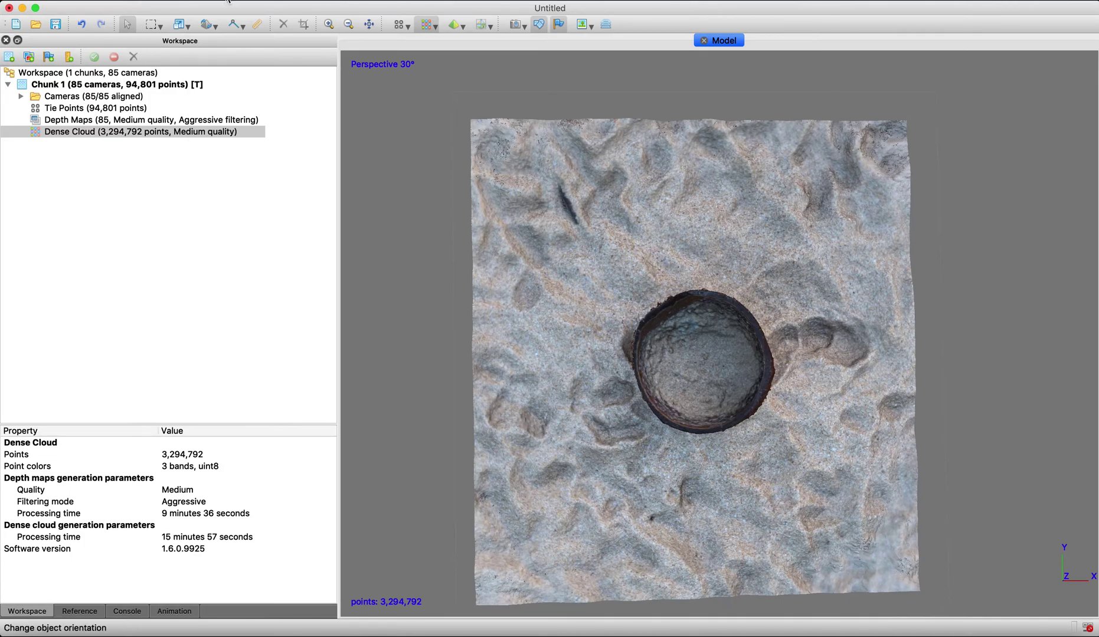
{"action": "left_click", "coordinate": [229, 2]}
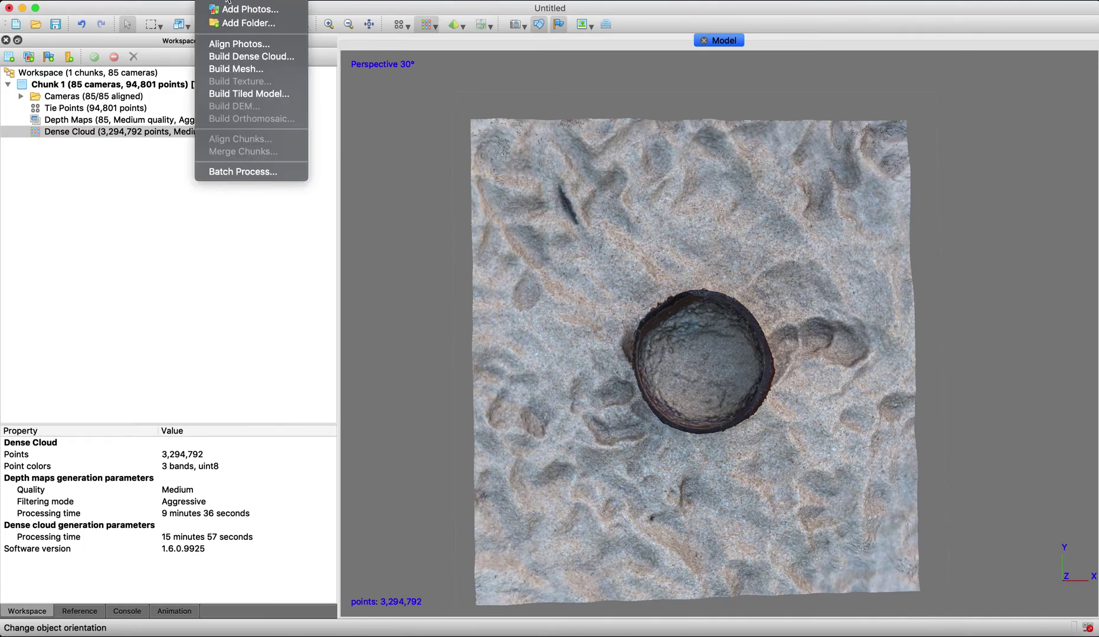
{"action": "left_click", "coordinate": [241, 69]}
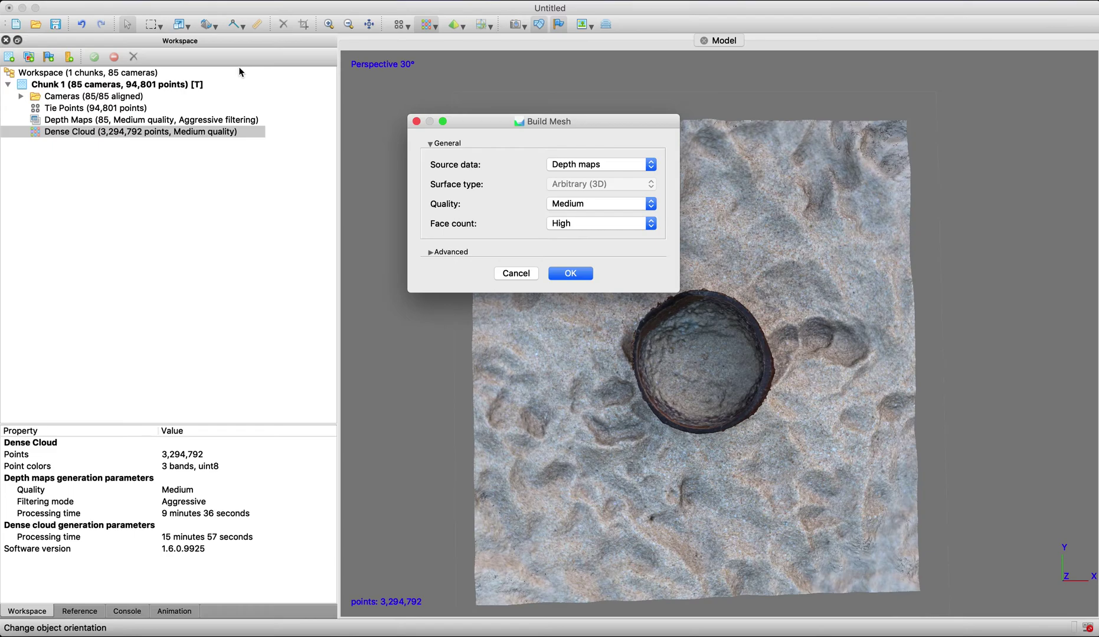
{"action": "left_click", "coordinate": [565, 167]}
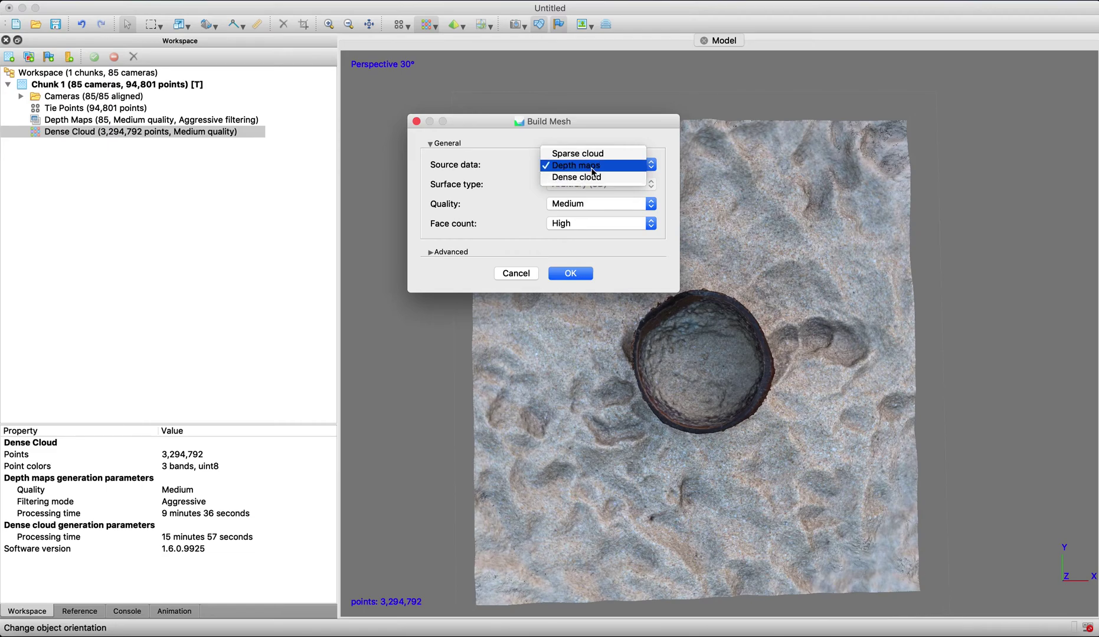
{"action": "left_click", "coordinate": [588, 167]}
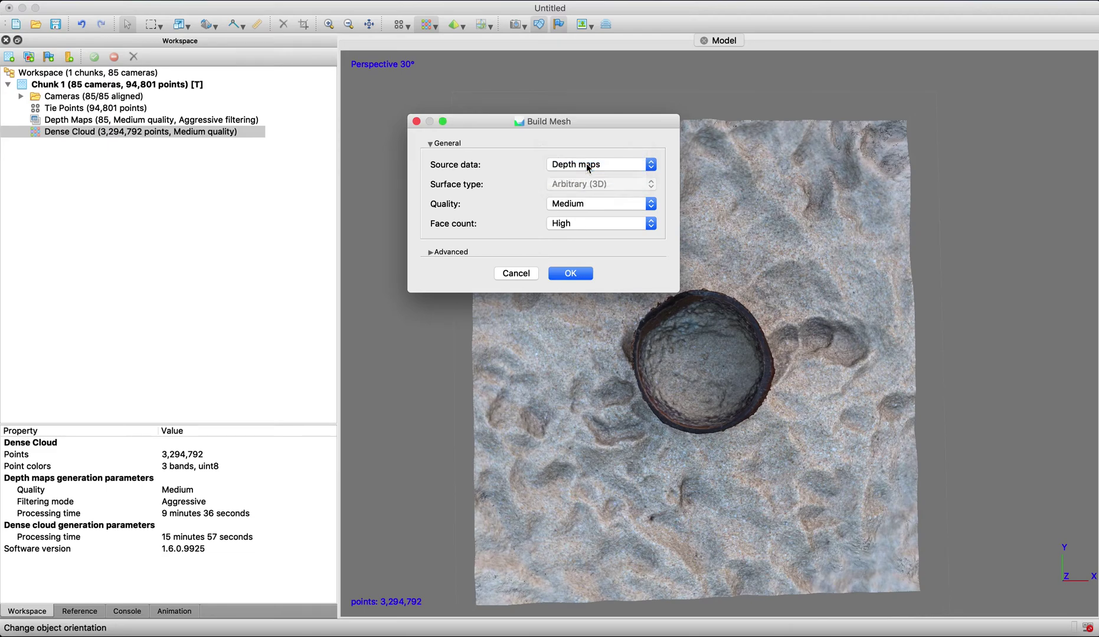
{"action": "left_click", "coordinate": [588, 166]}
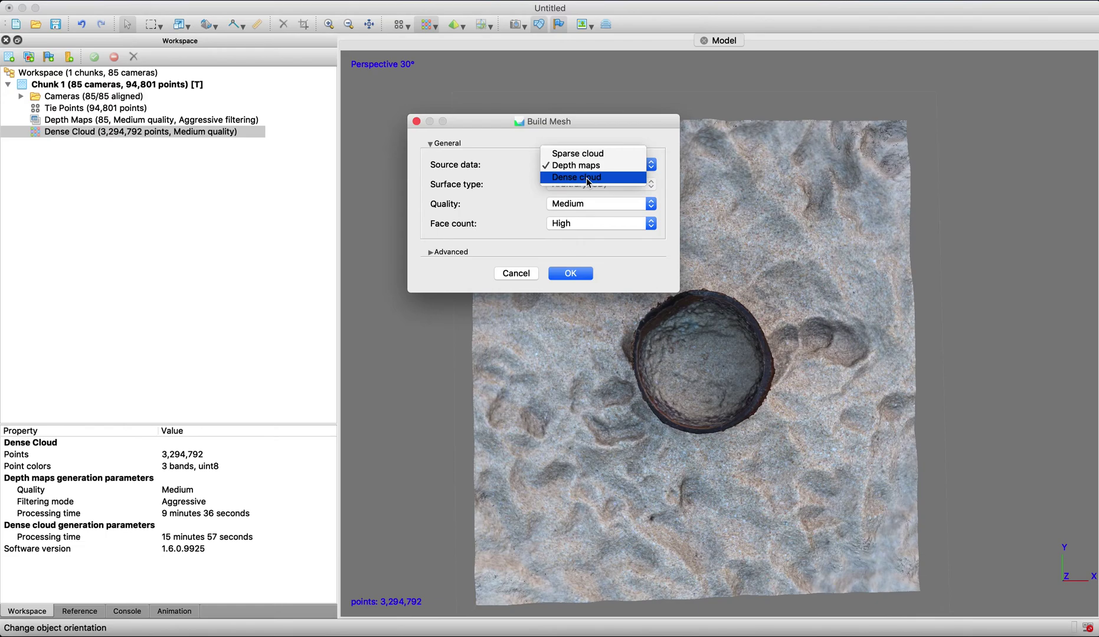
{"action": "left_click", "coordinate": [588, 179]}
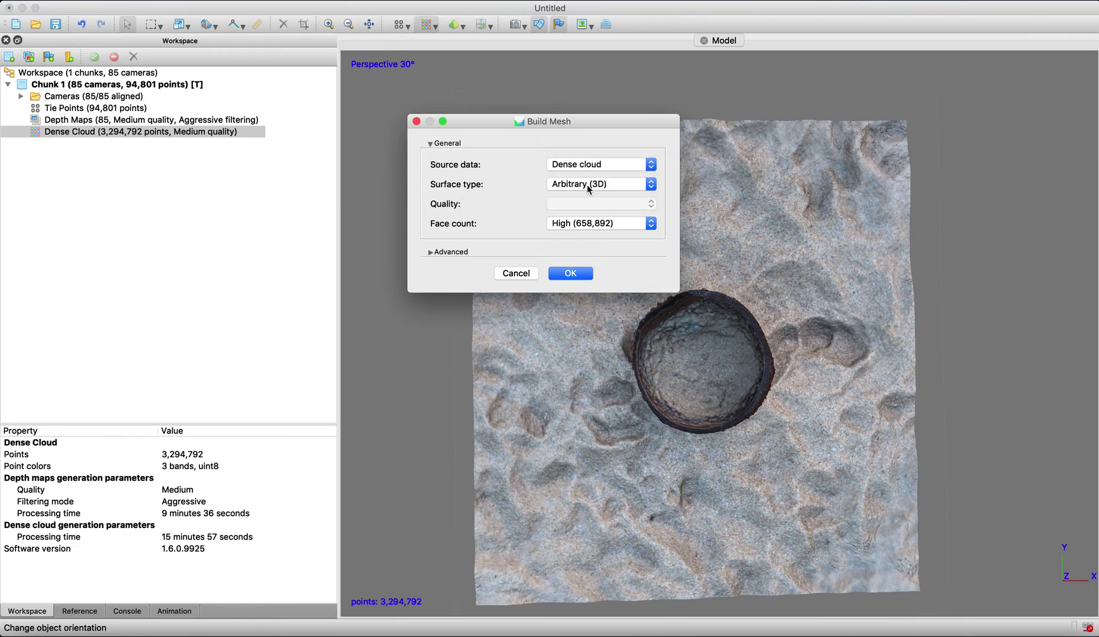
Try Height field (2.5D) as the mesh surface type and return it to Arbitrary (3D)
{"action": "left_click", "coordinate": [618, 187]}
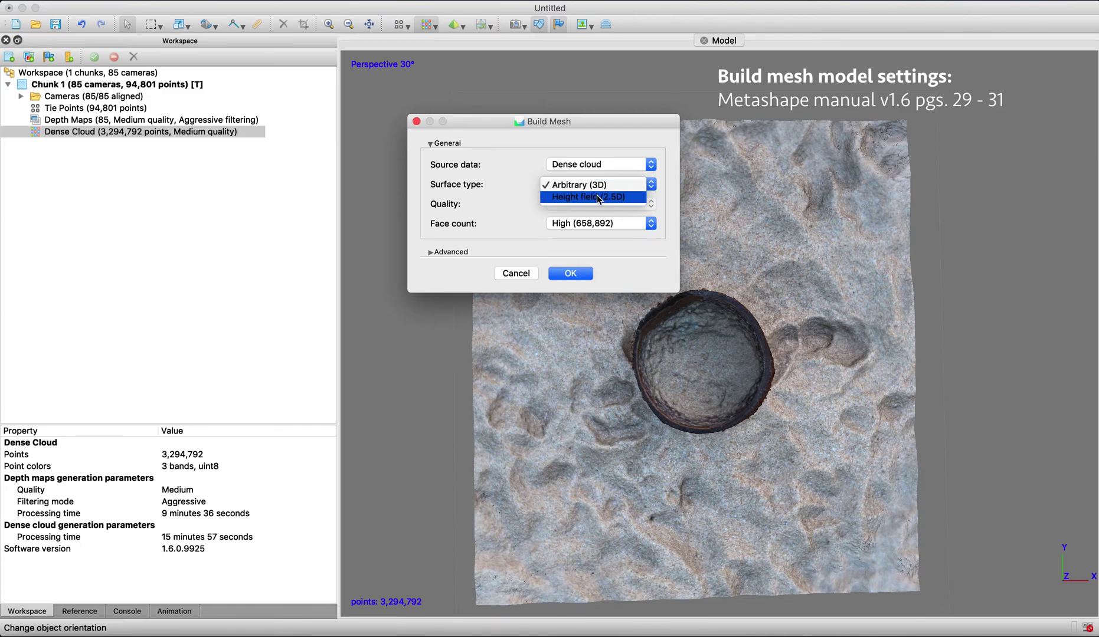
{"action": "left_click", "coordinate": [600, 199]}
{"action": "left_click", "coordinate": [605, 185]}
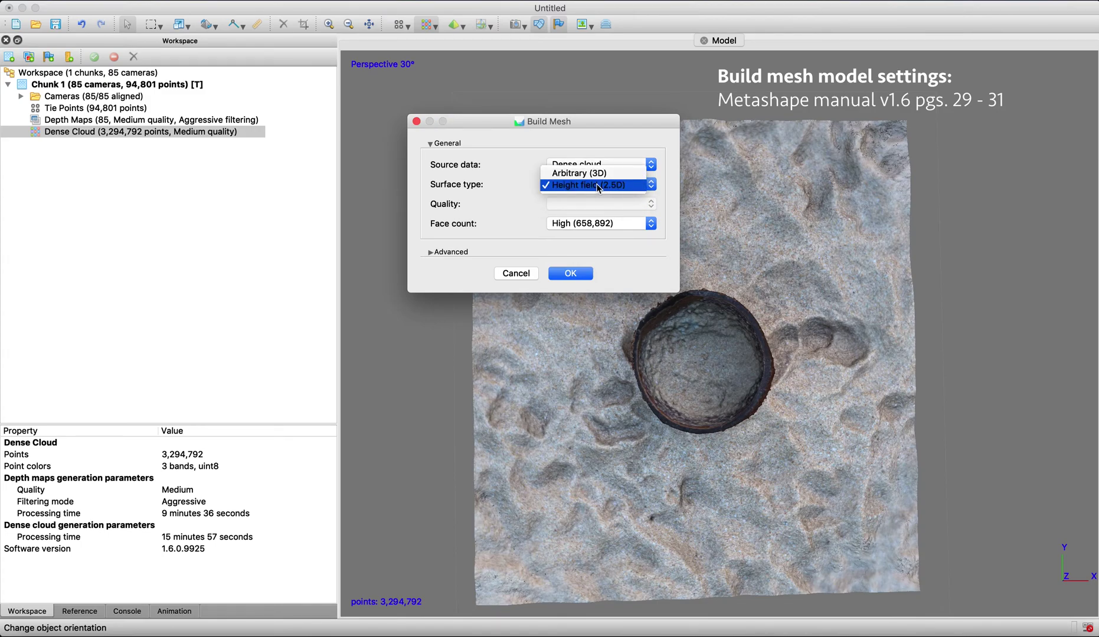
{"action": "left_click", "coordinate": [595, 177]}
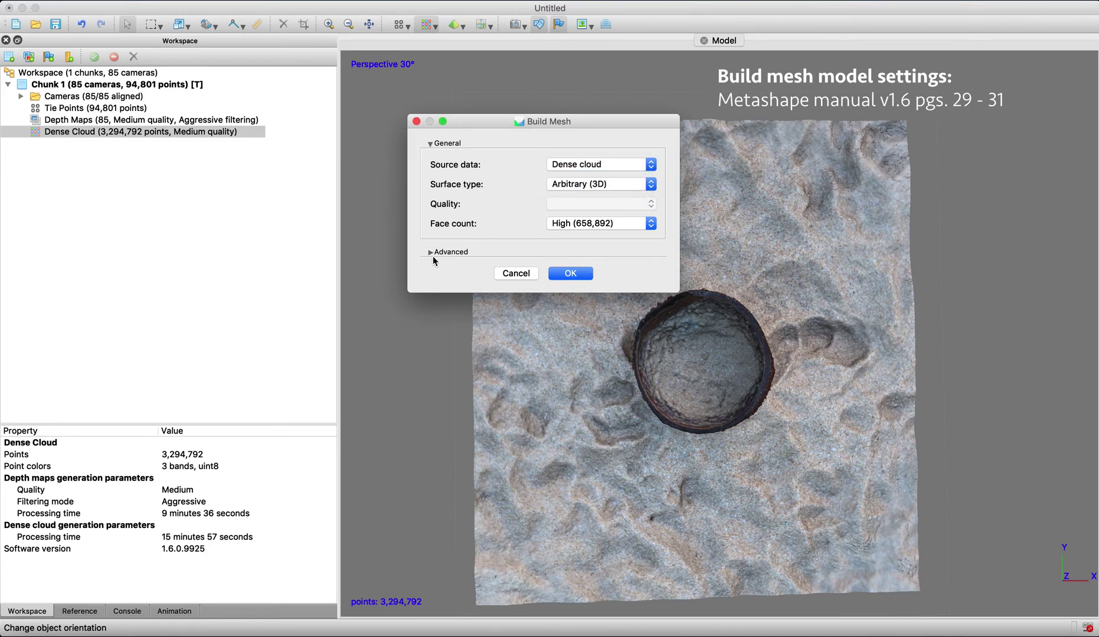
Reveal the advanced mesh options, try a Custom face count and return it to High (658,892)
{"action": "left_click", "coordinate": [433, 255]}
{"action": "left_click", "coordinate": [582, 226]}
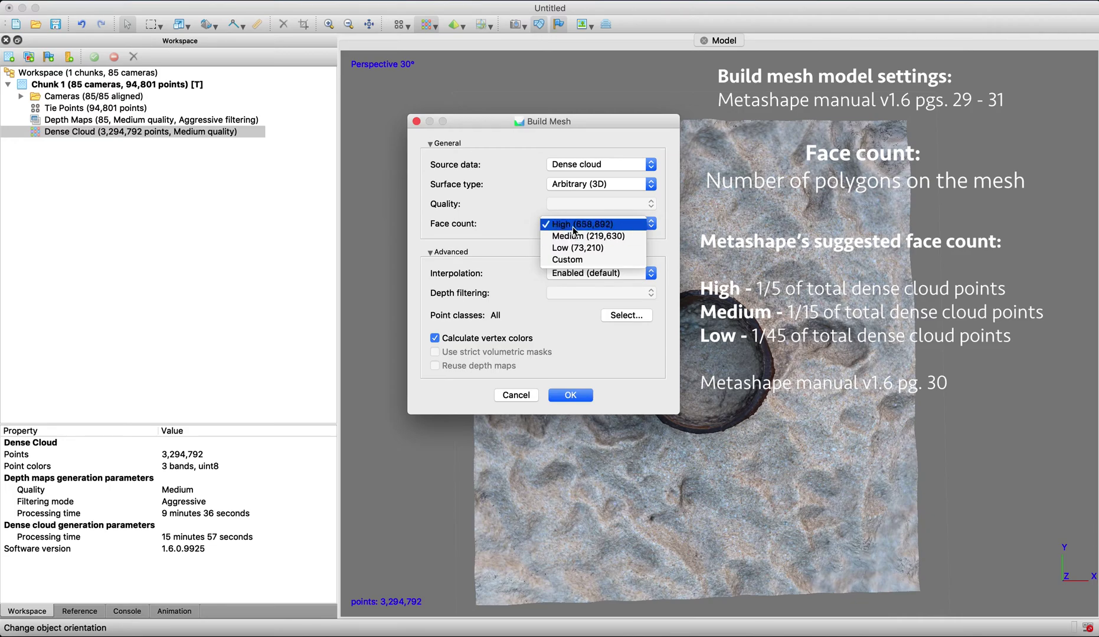
{"action": "left_click", "coordinate": [576, 261]}
{"action": "left_click_drag", "start_coordinate": [591, 222], "coordinate": [546, 223]}
{"action": "left_click", "coordinate": [651, 230]}
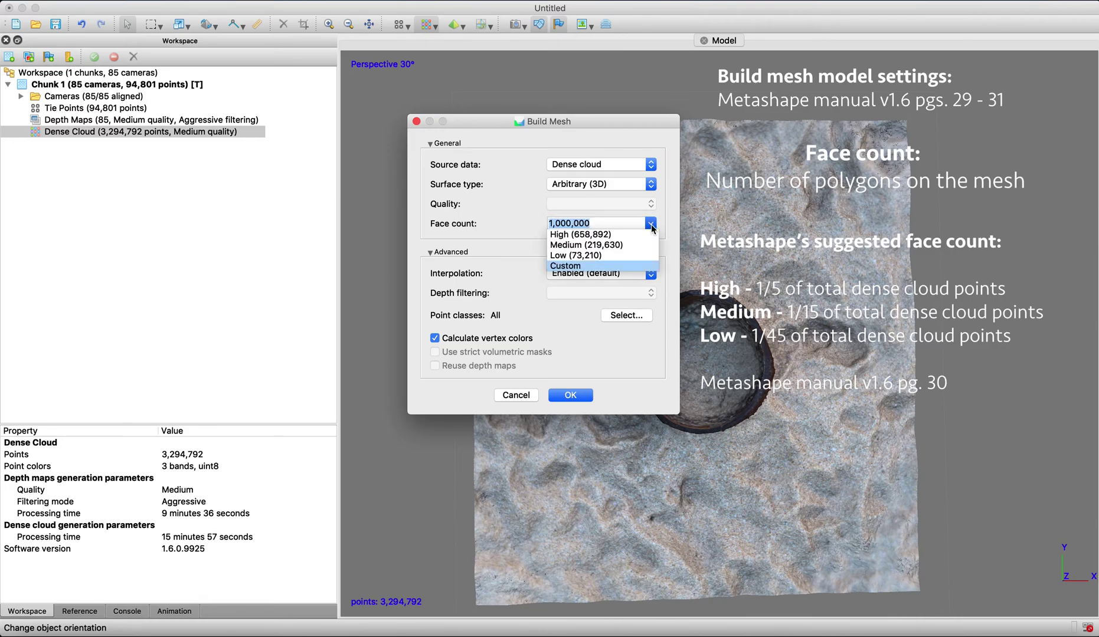
{"action": "left_click", "coordinate": [590, 237]}
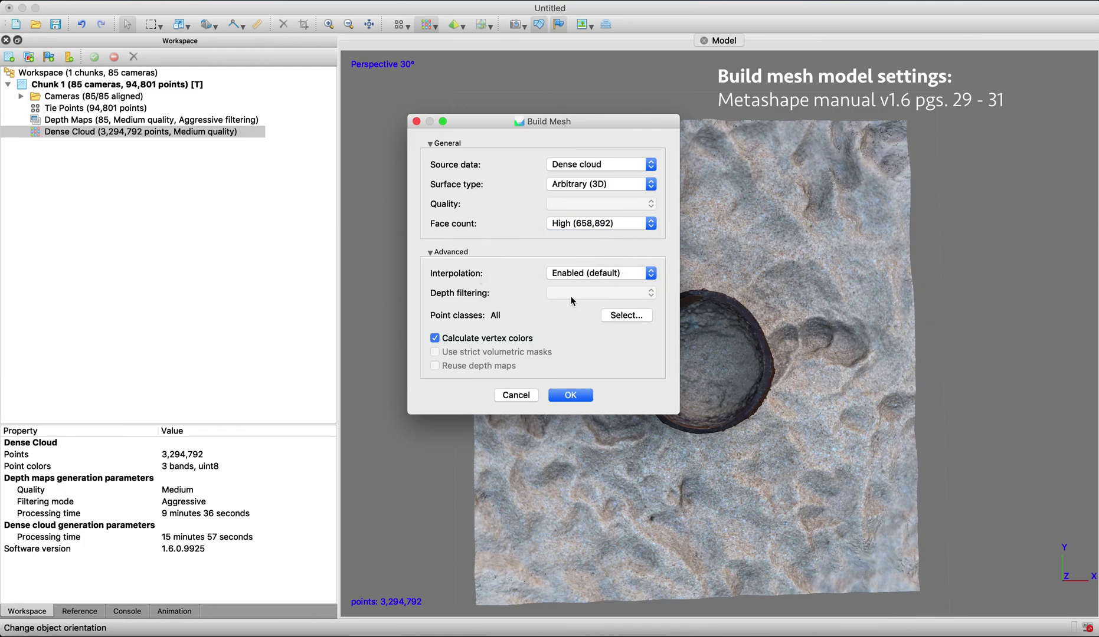
Build the mesh with interpolation at Enabled (default) and vertex colors calculated, and expand the processing details
{"action": "left_click", "coordinate": [587, 275]}
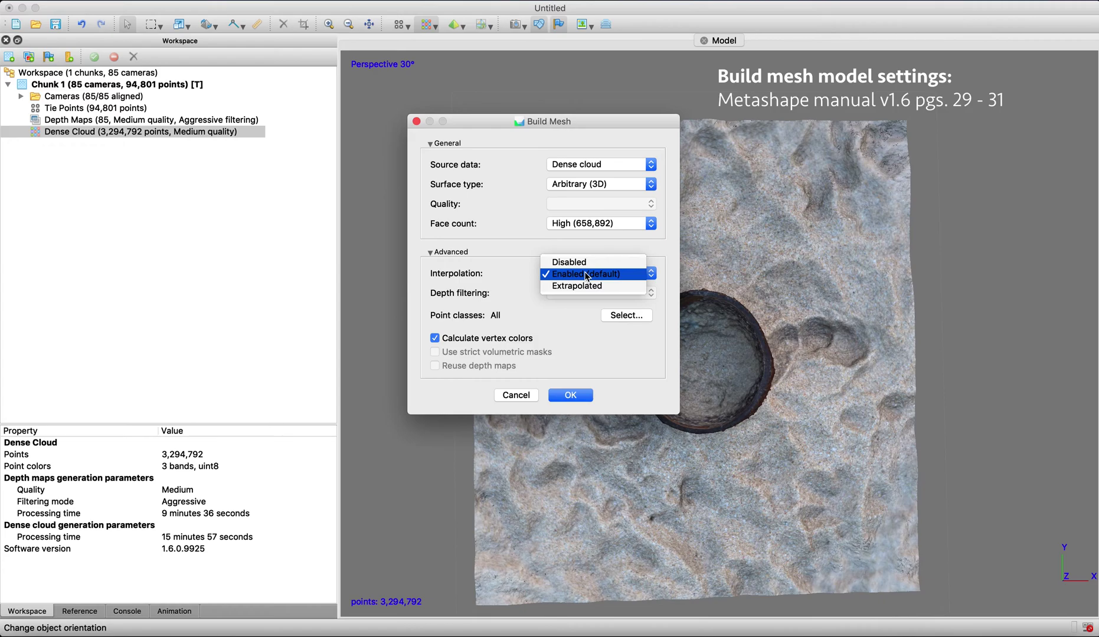
{"action": "left_click", "coordinate": [587, 275]}
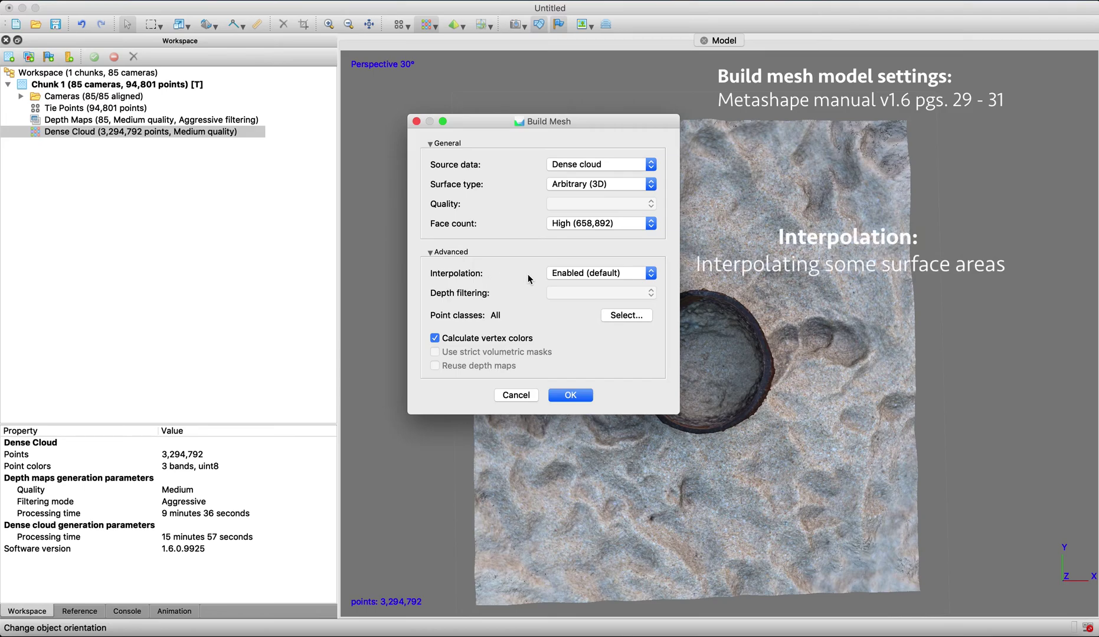
{"action": "left_click", "coordinate": [565, 277]}
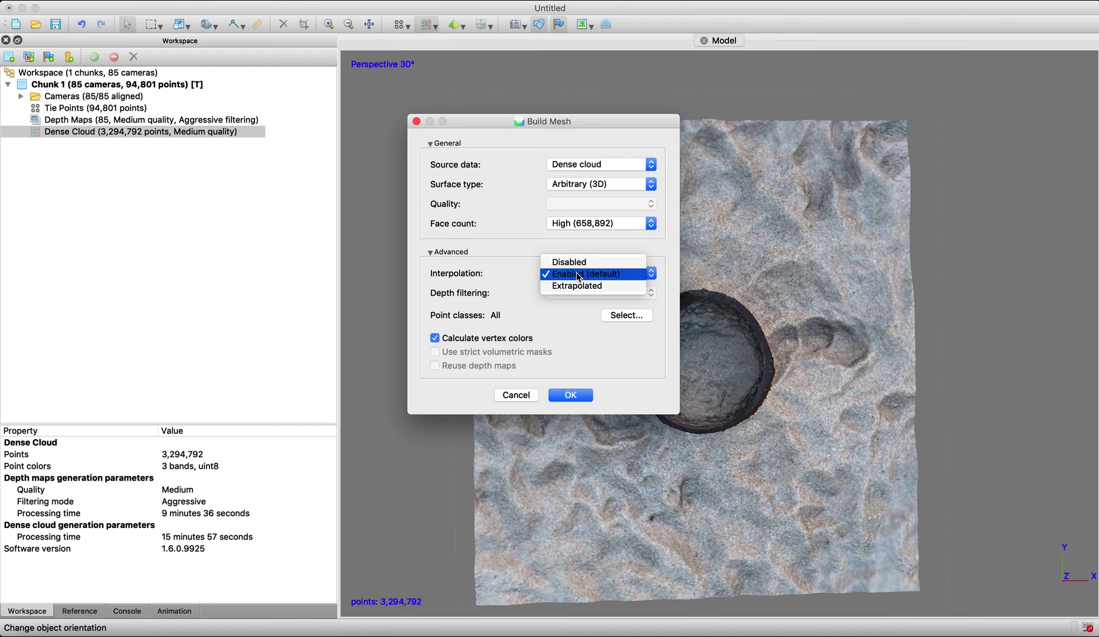
{"action": "left_click", "coordinate": [586, 274]}
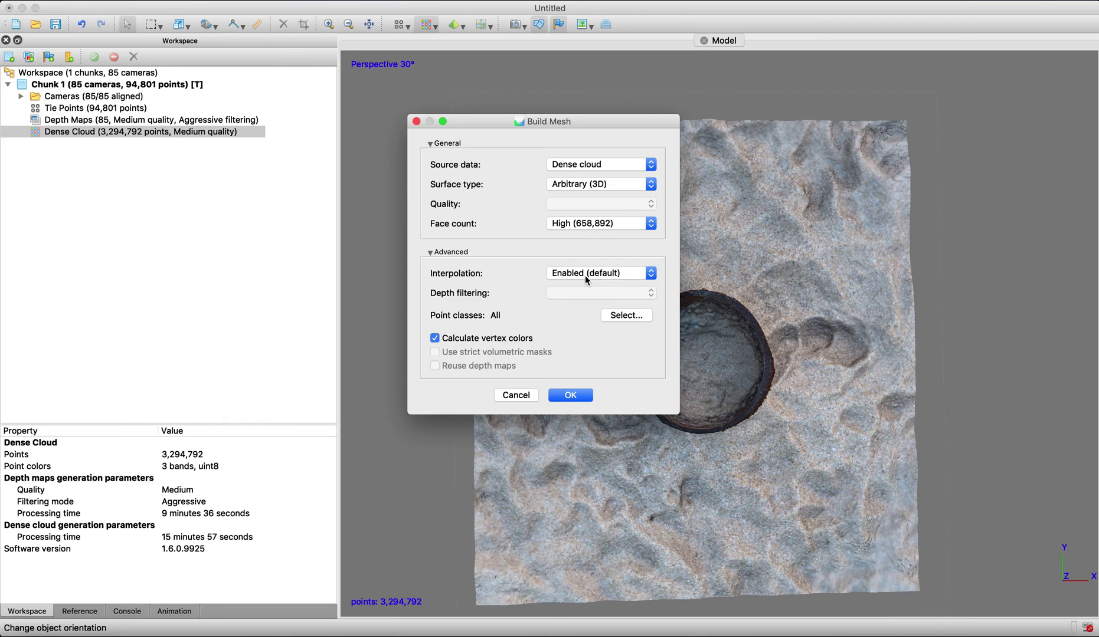
{"action": "left_click", "coordinate": [435, 338]}
{"action": "left_click", "coordinate": [435, 338]}
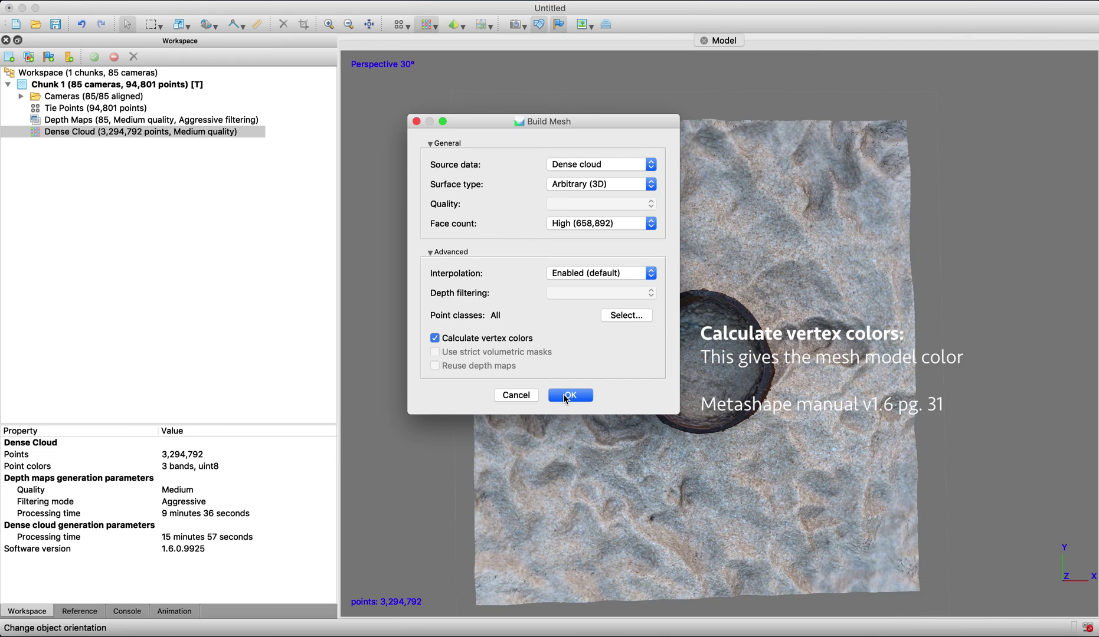
{"action": "left_click", "coordinate": [568, 395]}
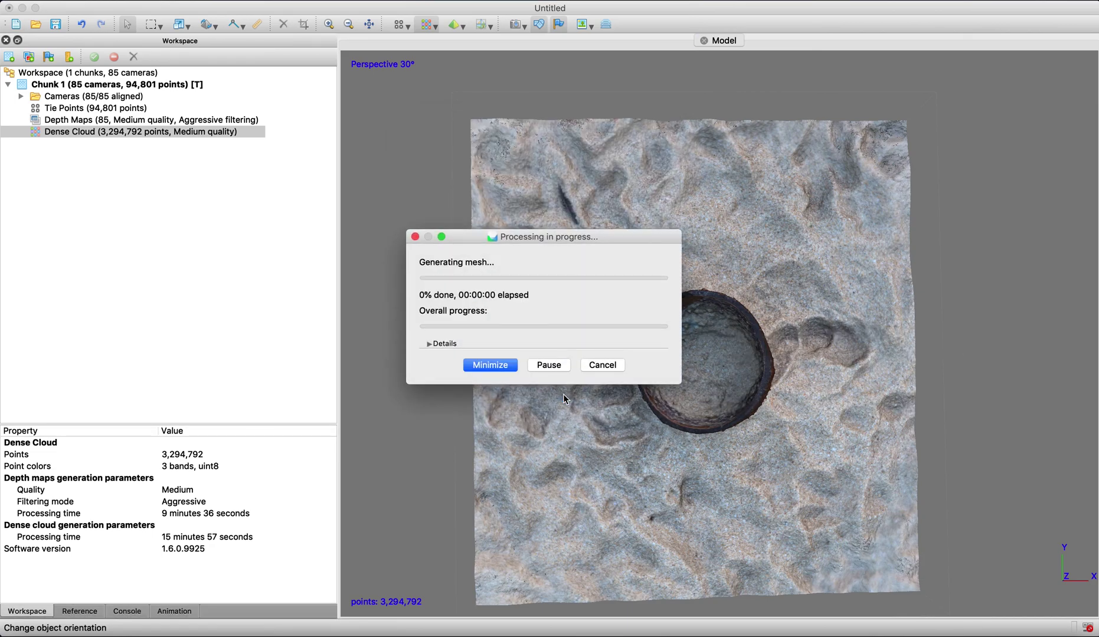
{"action": "left_click", "coordinate": [429, 344]}
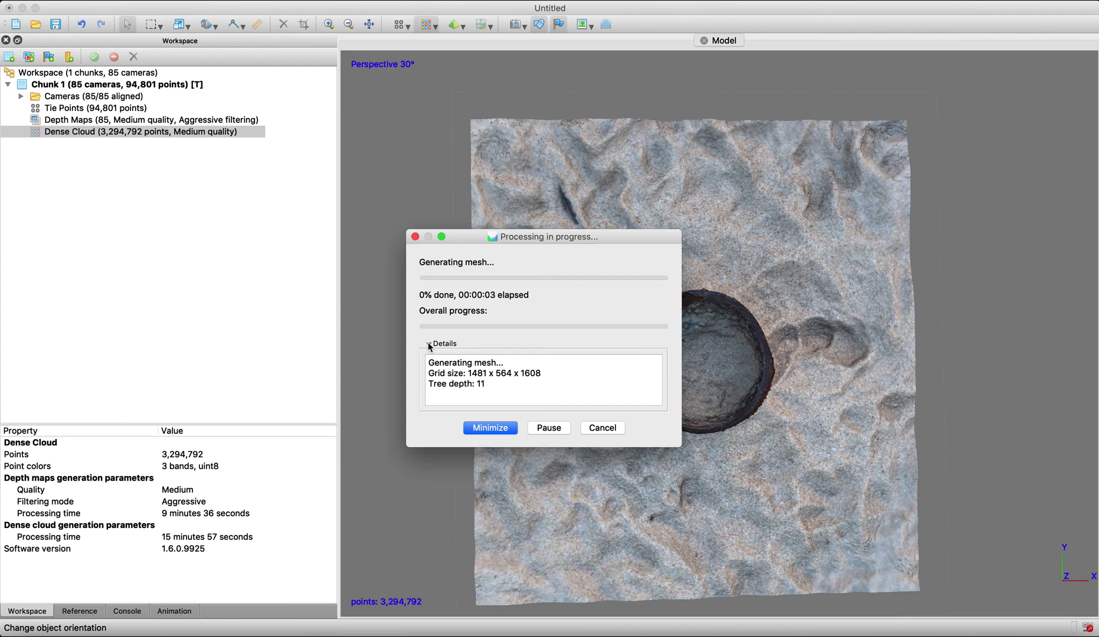